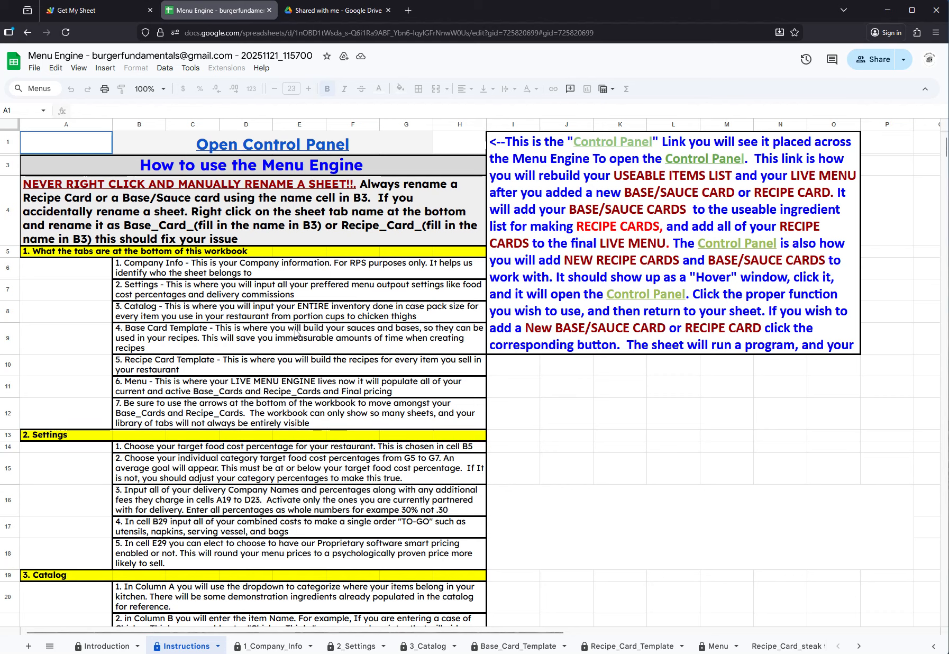
Read through the Instructions sheet from the workbook tab overview to the Recipe Card Template section
scroll(287, 314, down, 2)
scroll(287, 314, down, 5)
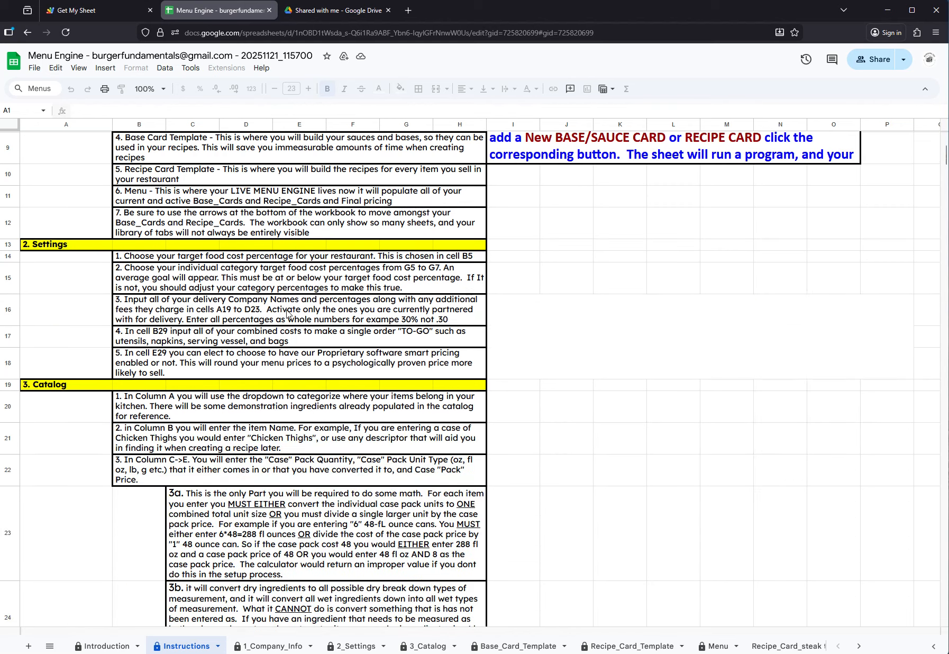
scroll(287, 315, down, 10)
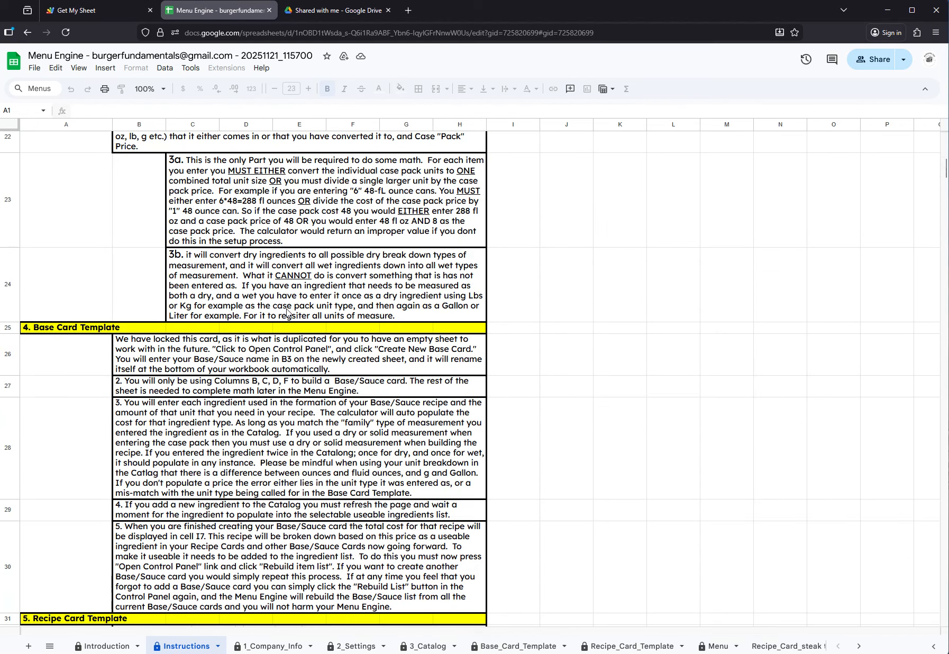
scroll(287, 314, down, 2)
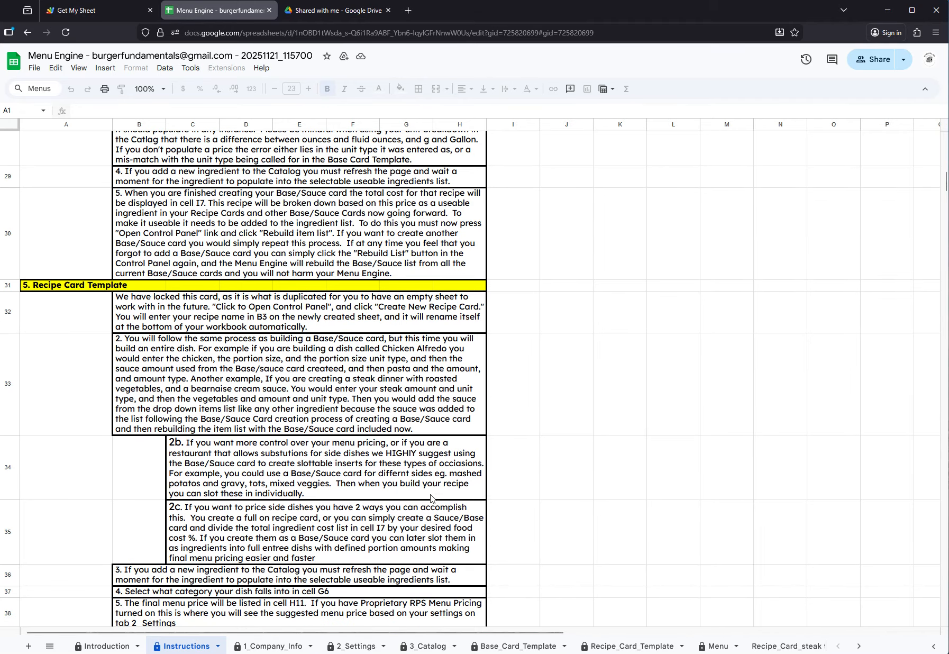
scroll(315, 299, up, 18)
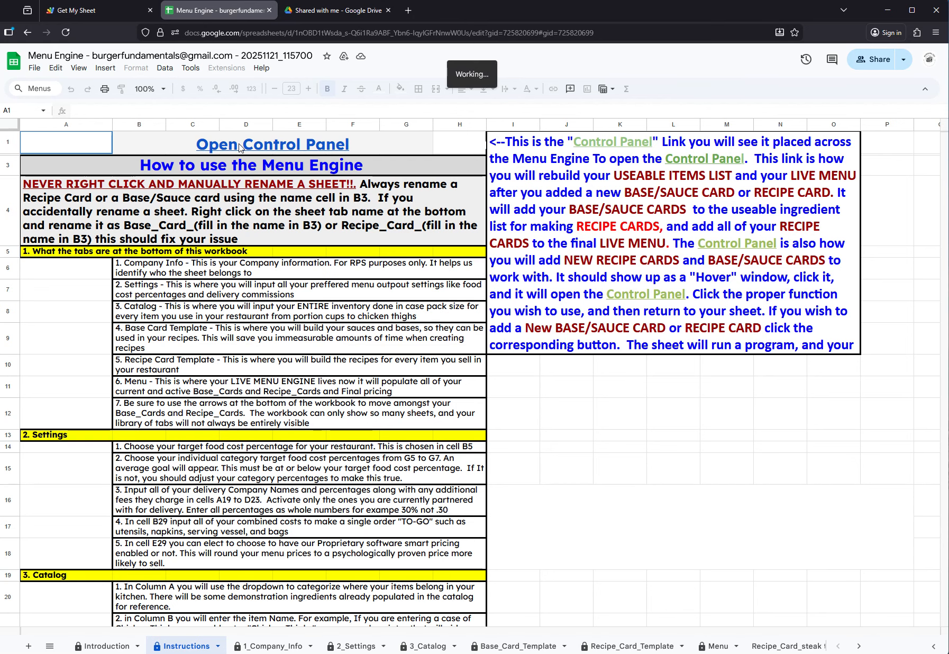
Open the Control Panel from the Instructions sheet and create one new base card and one new recipe card
mouse_move(239, 148)
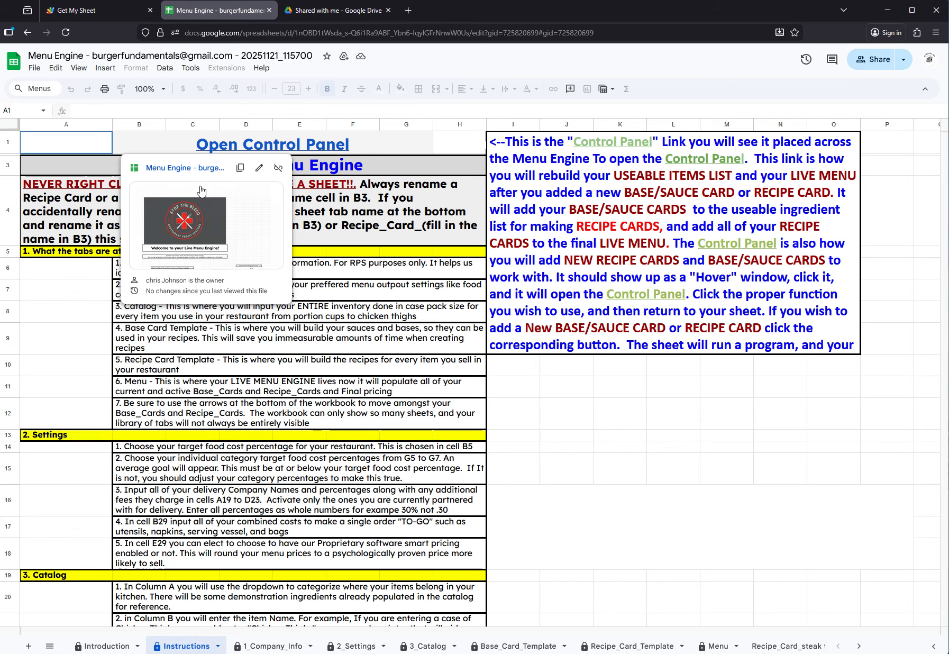
click(198, 218)
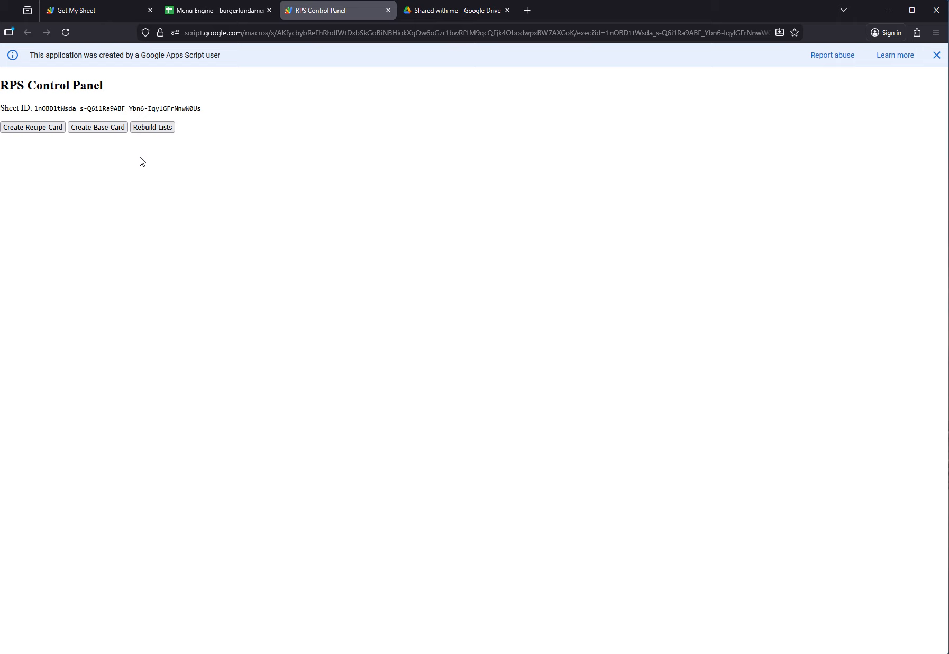
click(99, 133)
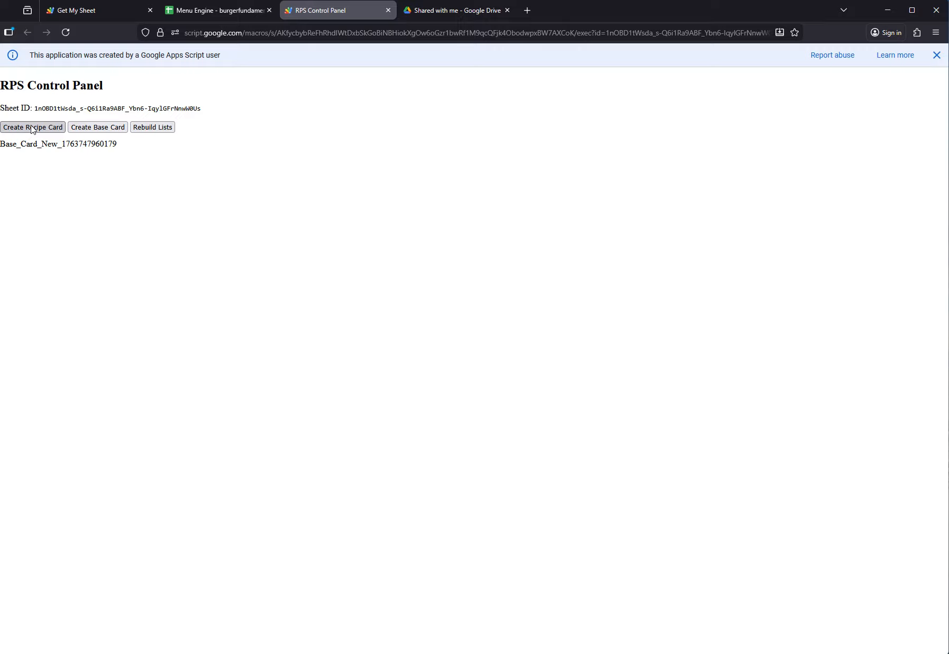
click(32, 129)
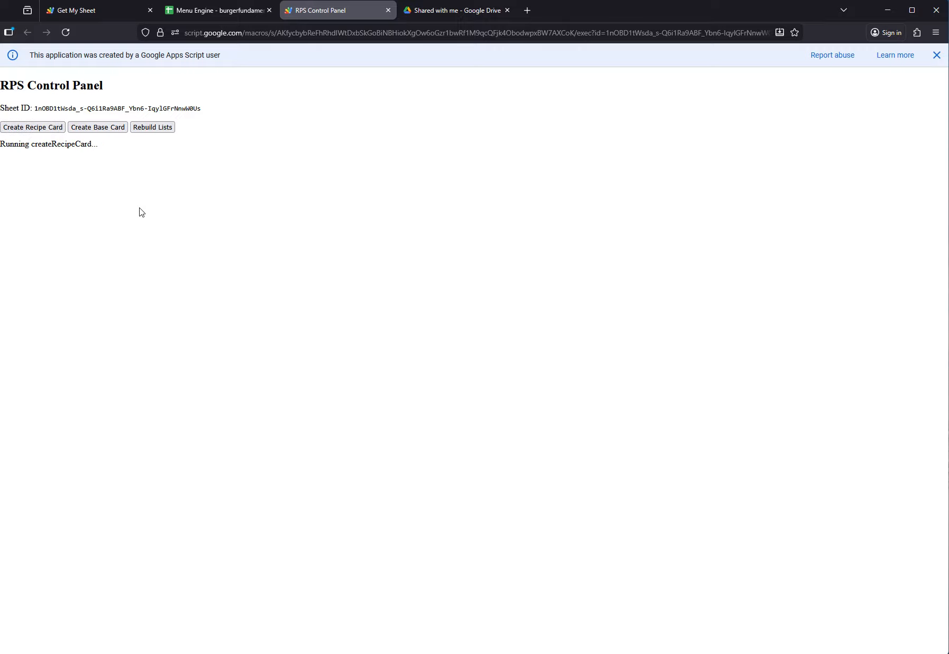
Return to the Menu Engine workbook and check for the newly created base and recipe card sheets
click(229, 10)
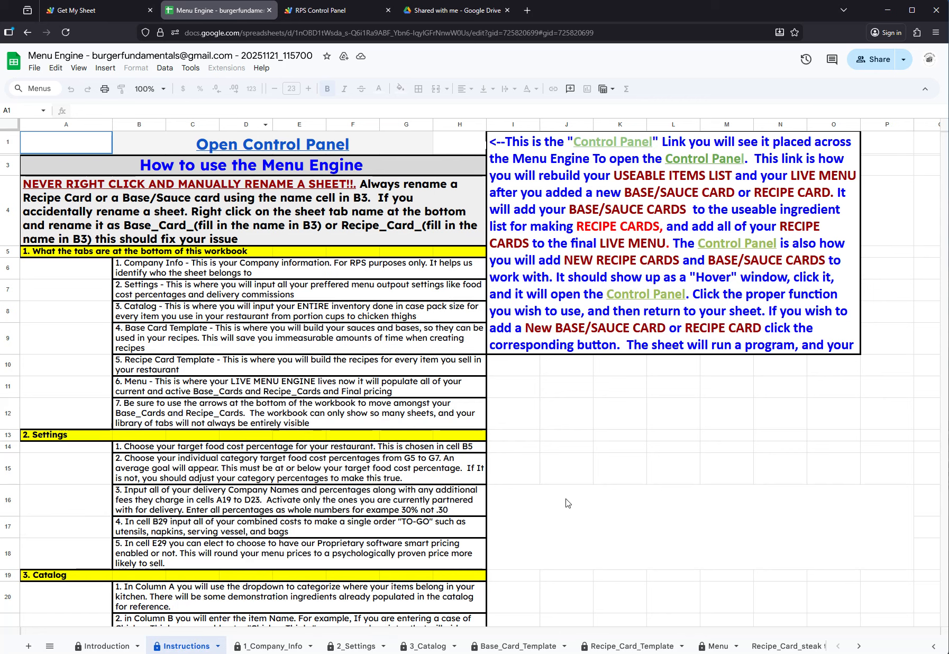
click(844, 648)
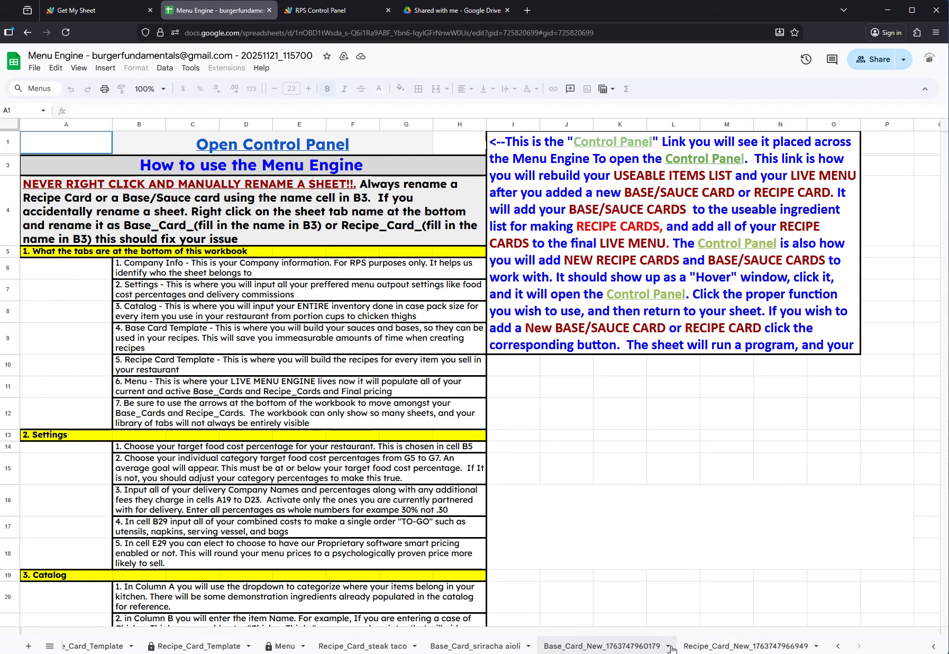
click(839, 647)
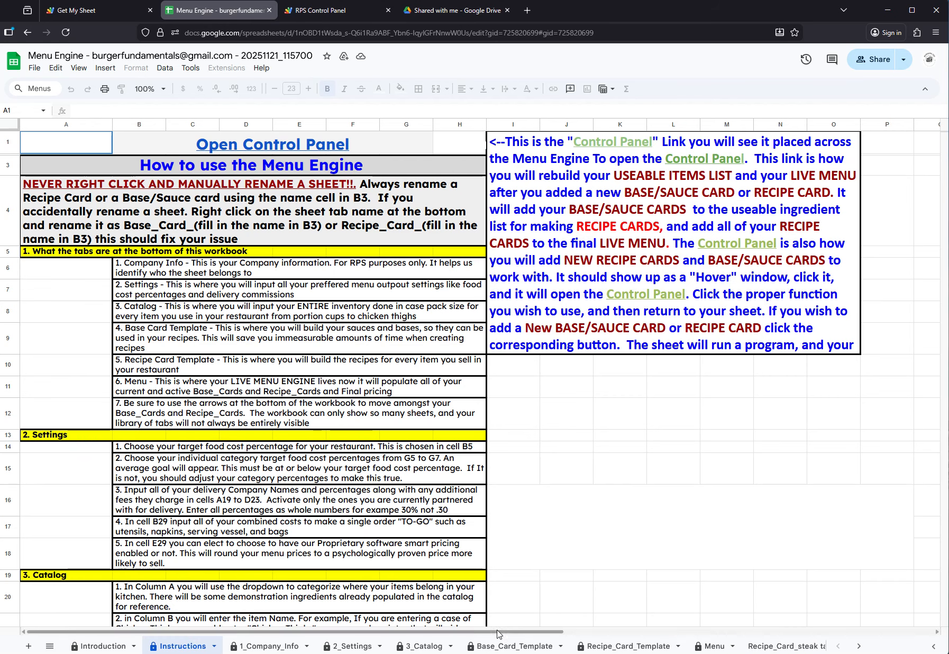
View the 1_Company_Info sheet and the Target FC% choices in cell B5 of the 2_Settings sheet
click(269, 646)
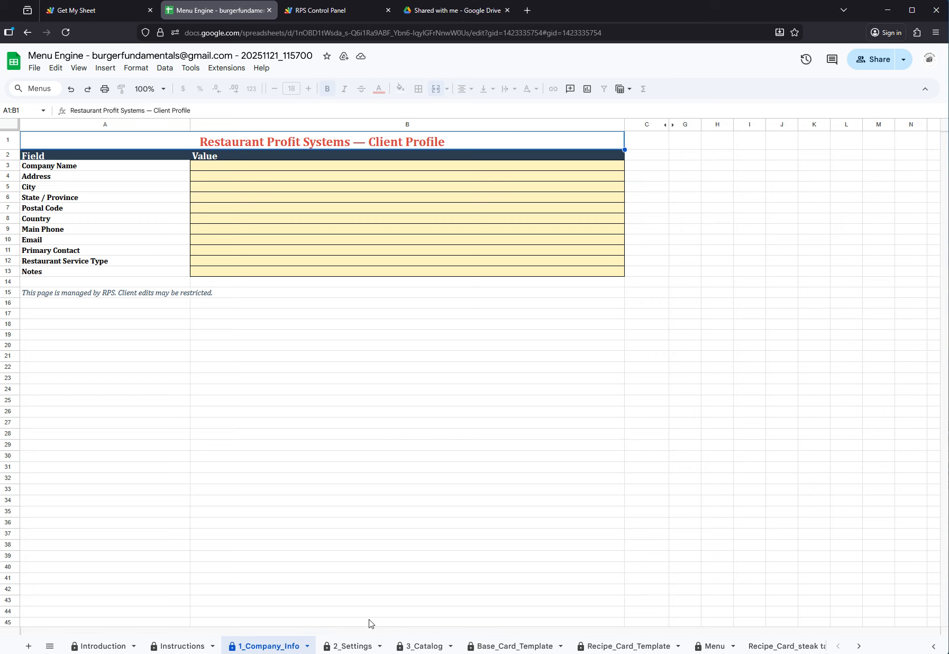
click(356, 645)
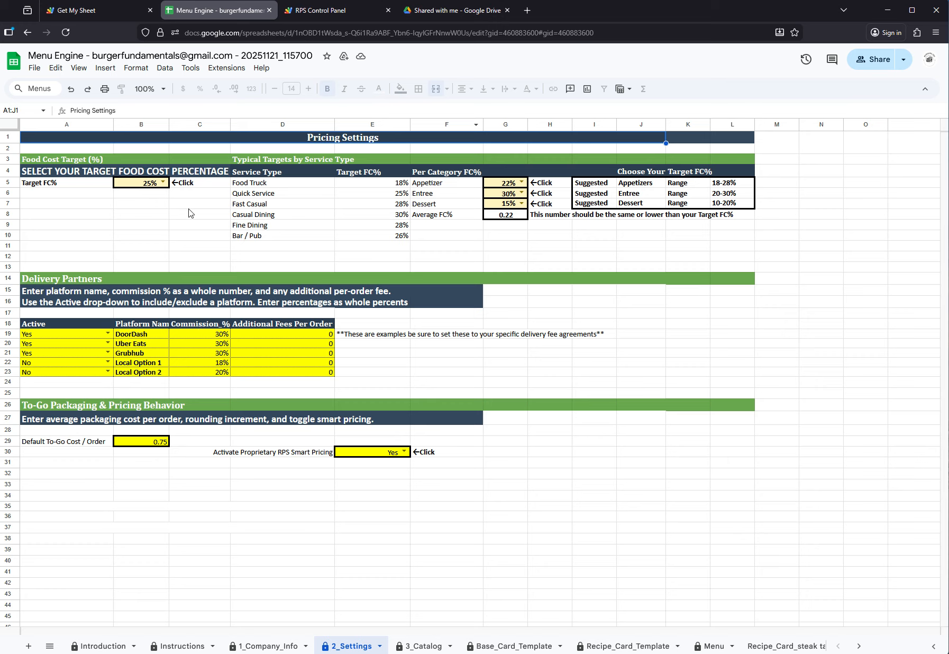
click(163, 184)
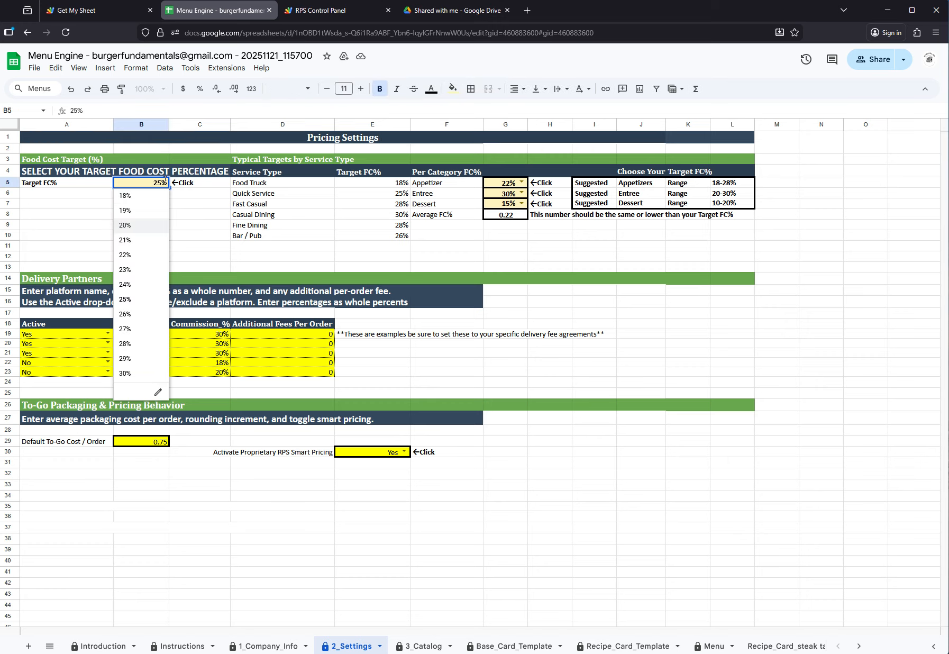
click(197, 194)
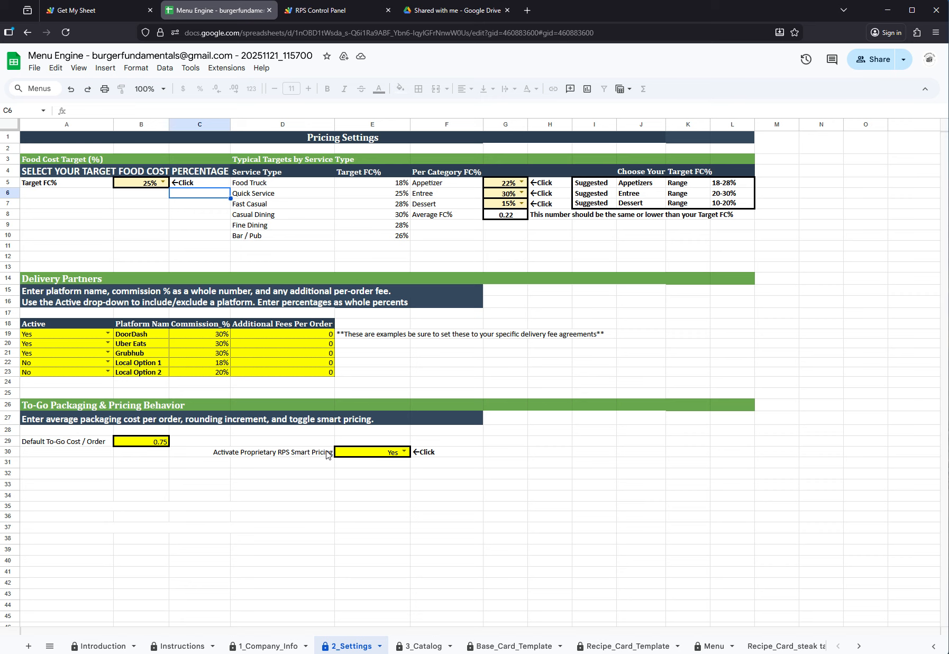
In the 3_Catalog sheet, set the Sriracha pack quantity to 168 and view the pack unit choices for curry power
click(424, 646)
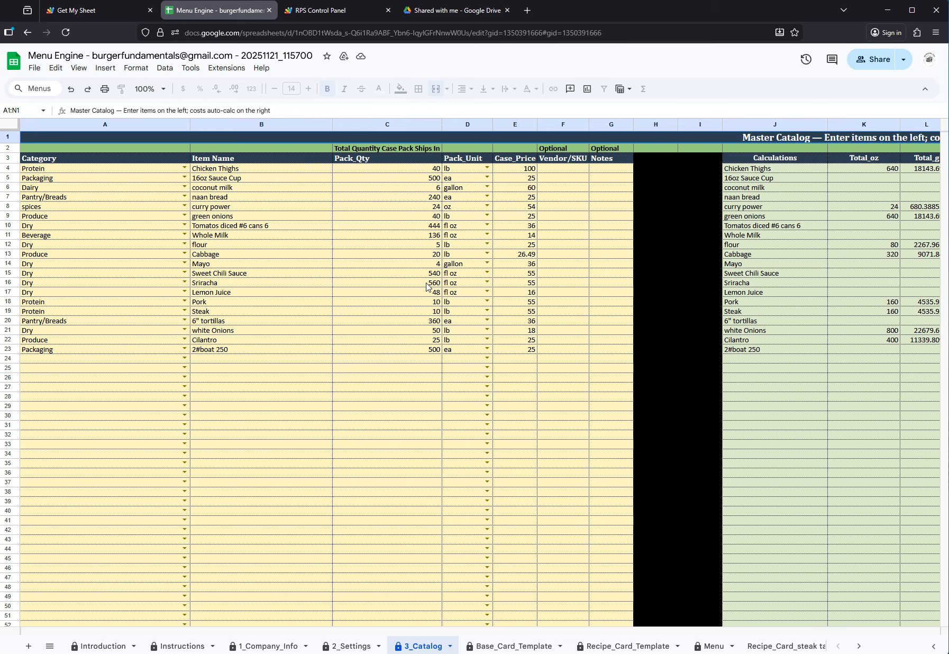
click(531, 286)
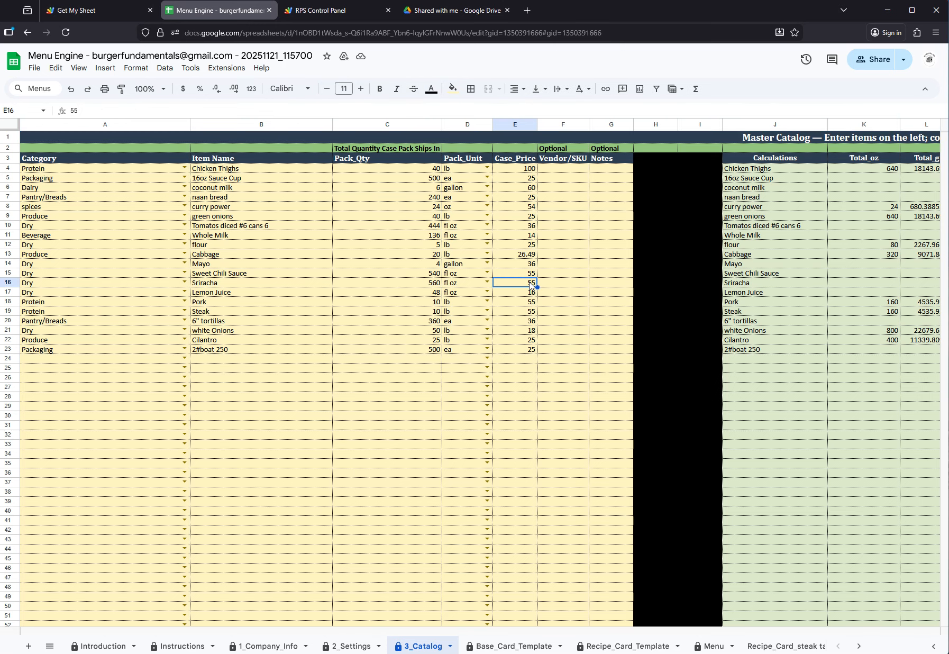
click(424, 285)
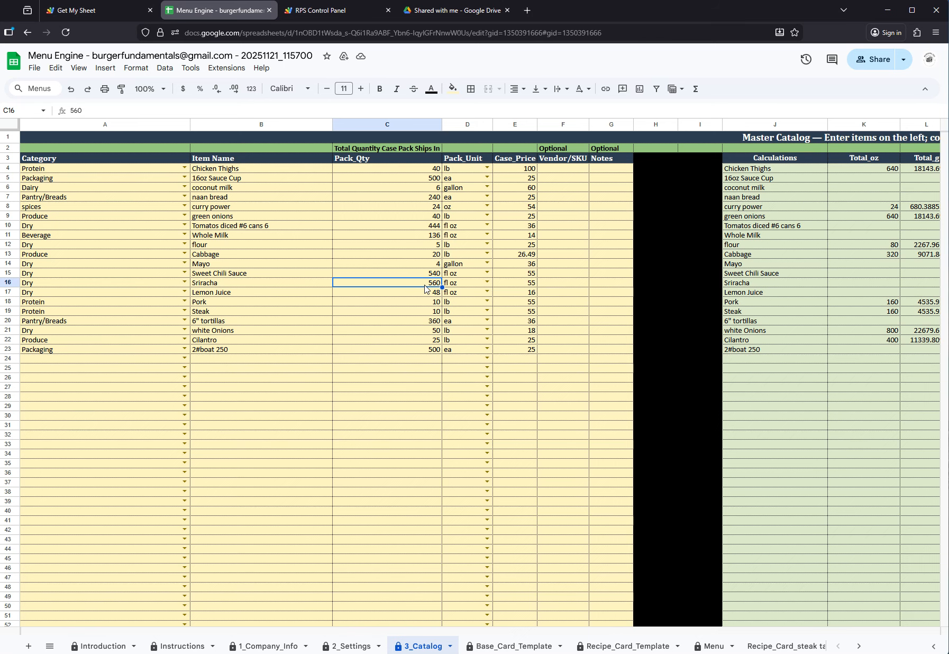
text(168)
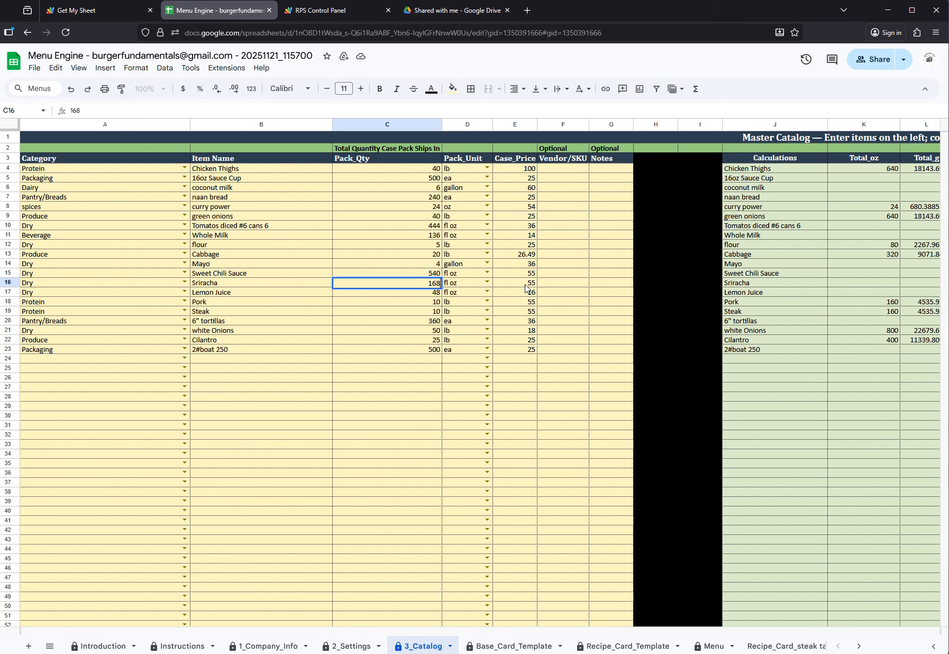
click(566, 286)
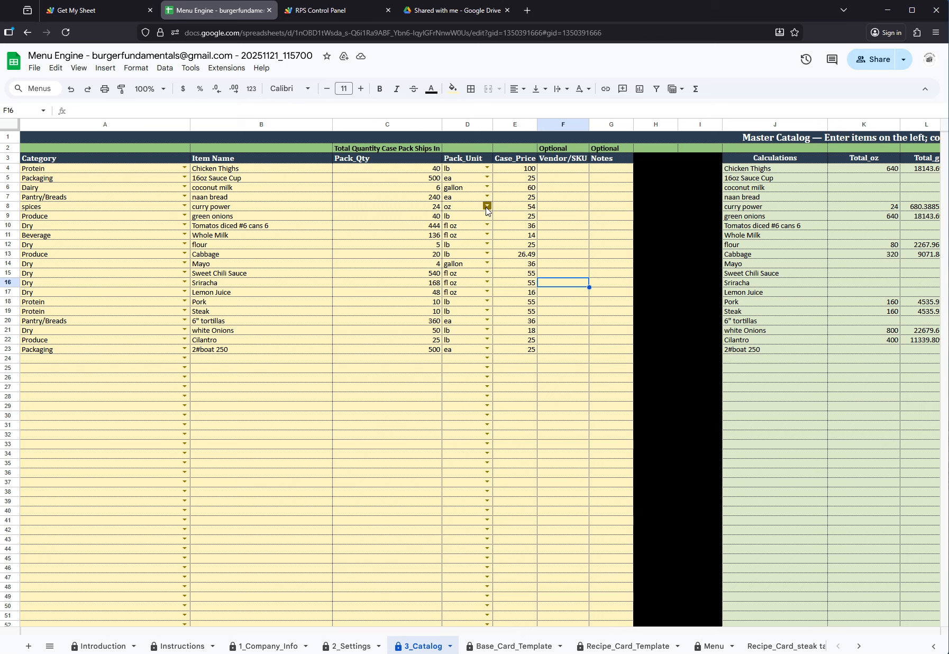
click(487, 206)
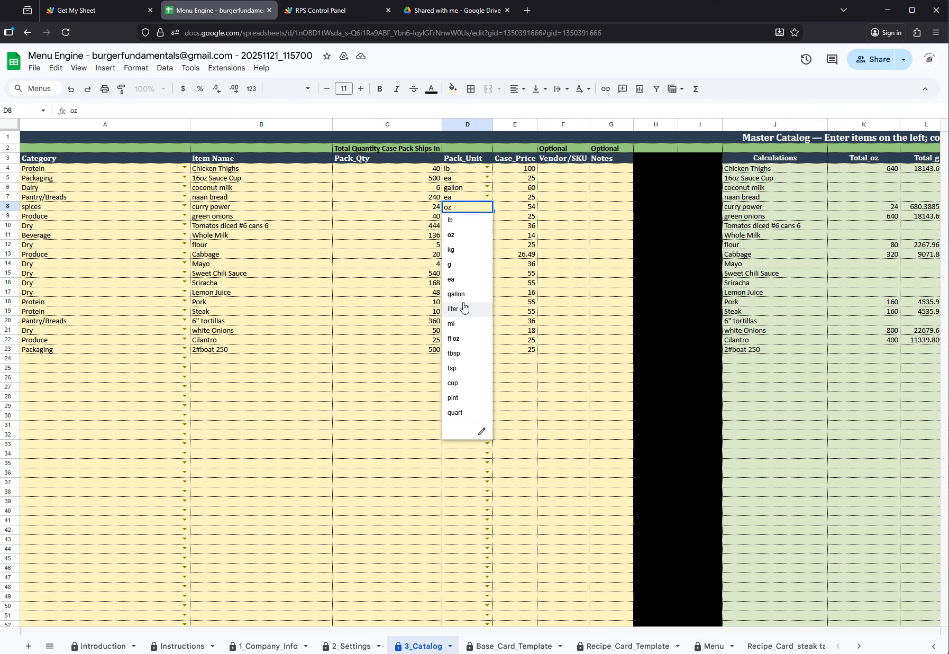
click(375, 401)
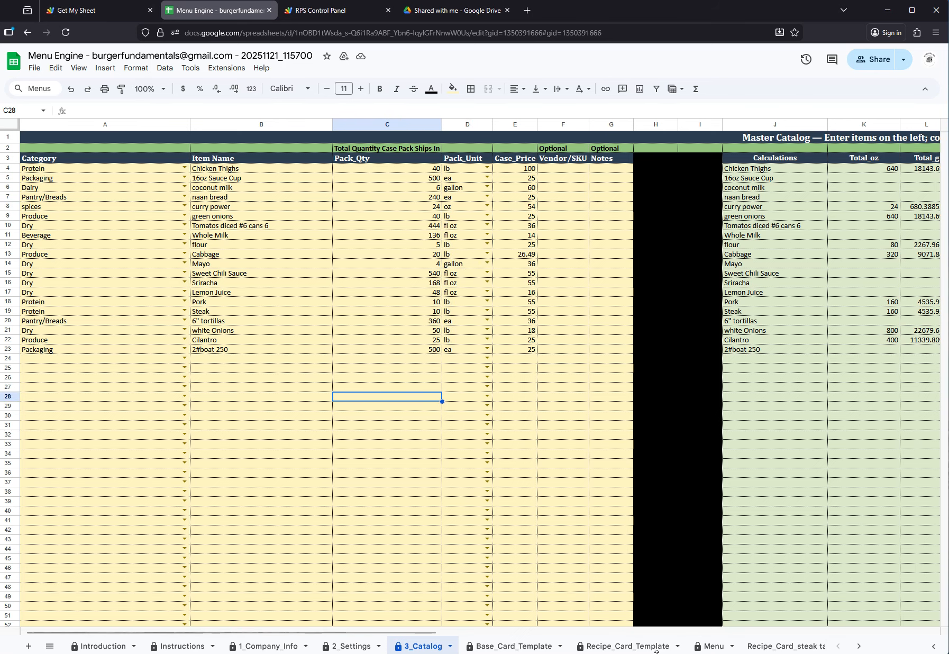
Examine the Base_Card_Template sheet's name cell and visit the Control Panel through its link, returning to the workbook
click(518, 646)
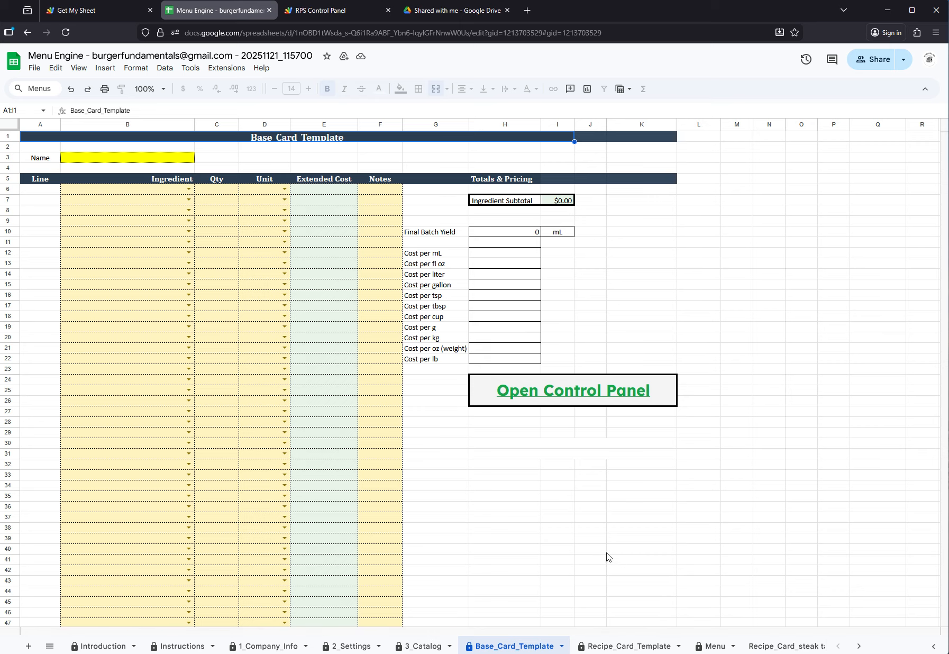
click(134, 158)
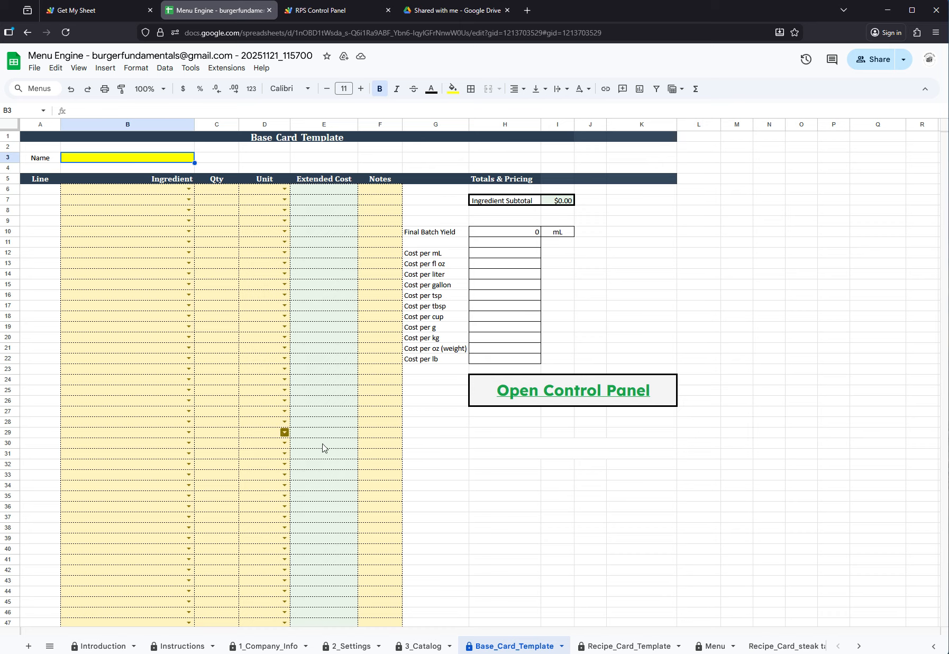
mouse_move(576, 395)
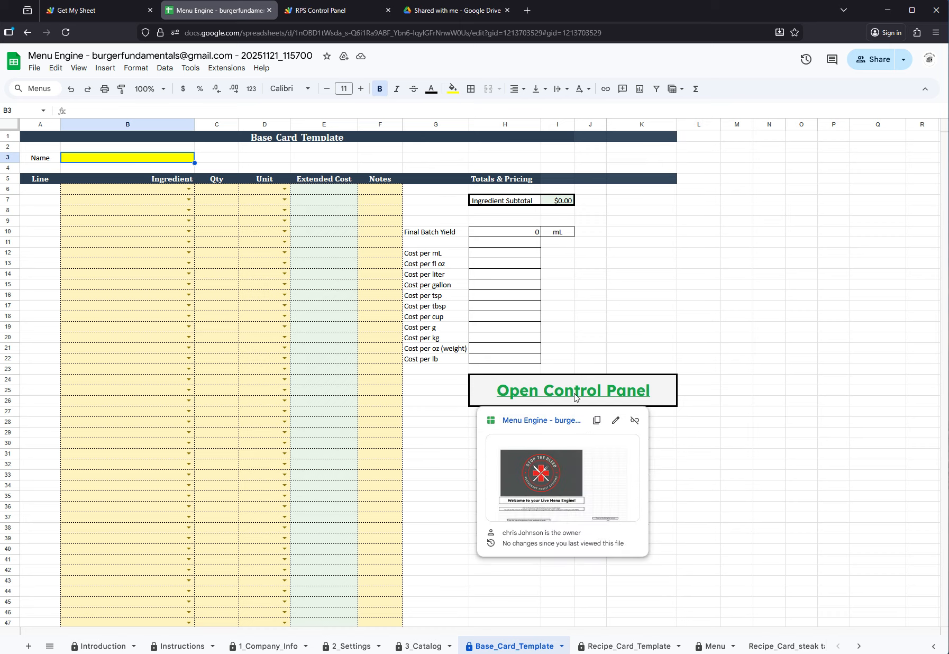
click(544, 480)
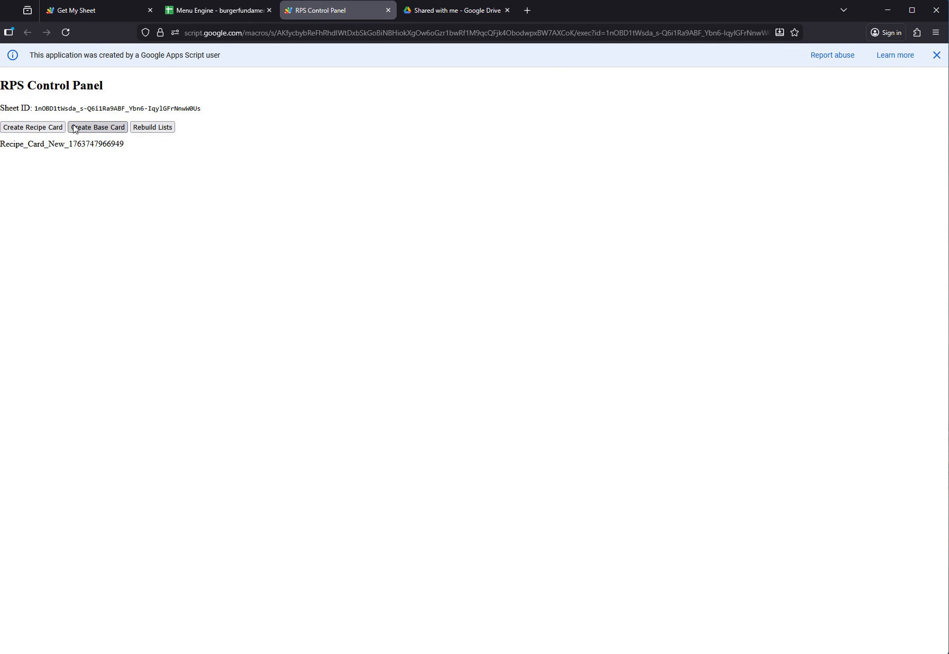
click(217, 12)
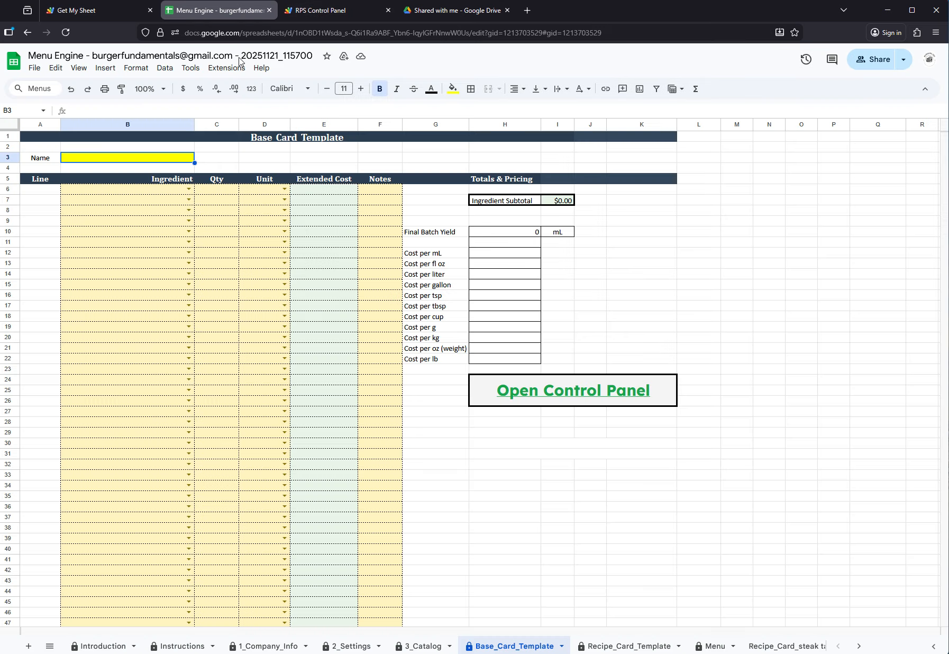
Review the Recipe_Card_Template sheet and the completed steak taco recipe card and sriracha aioli base card
click(627, 646)
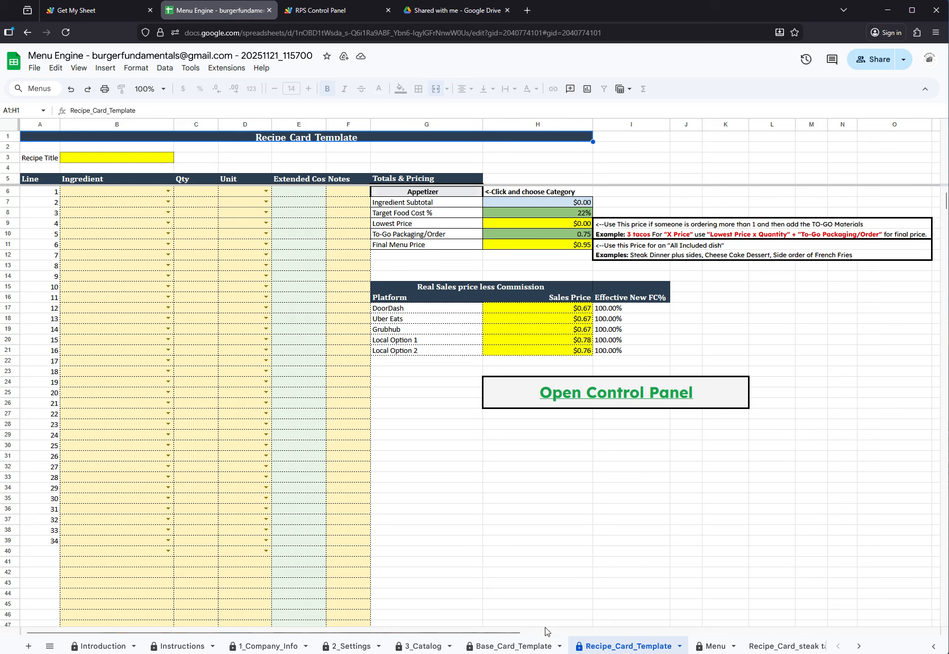
click(861, 647)
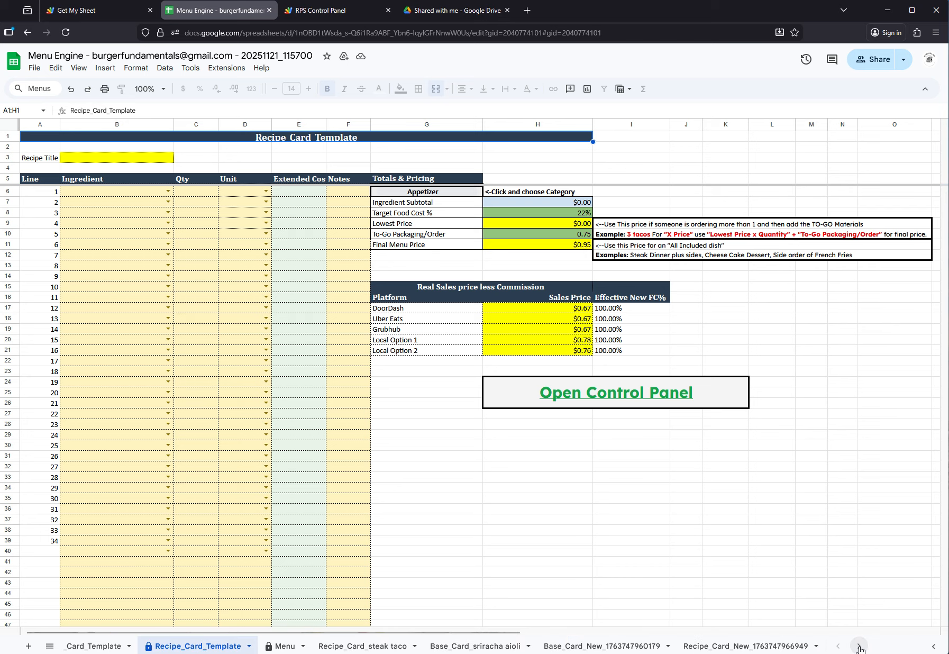
click(389, 645)
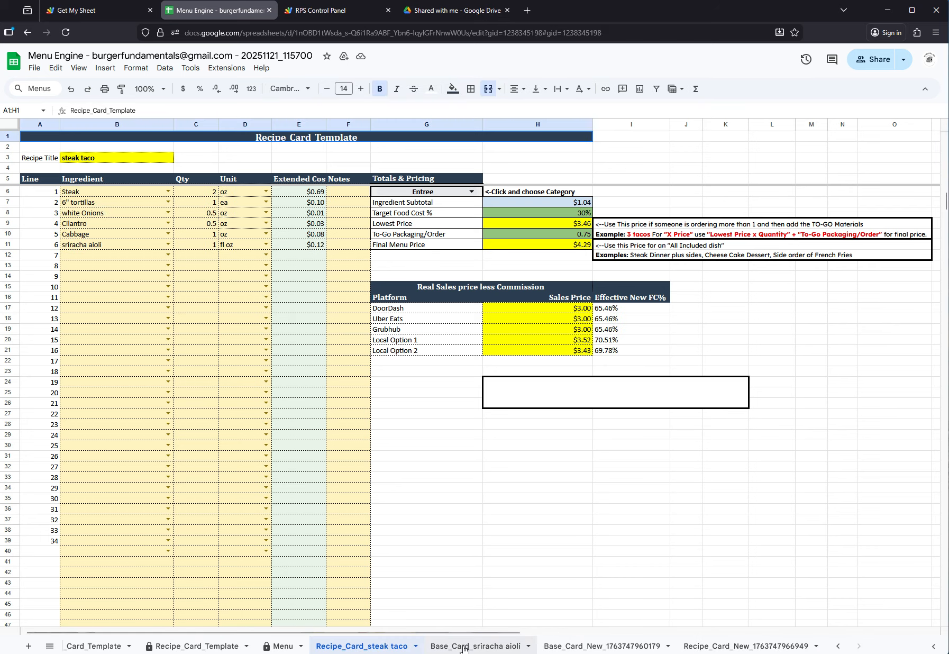
click(472, 646)
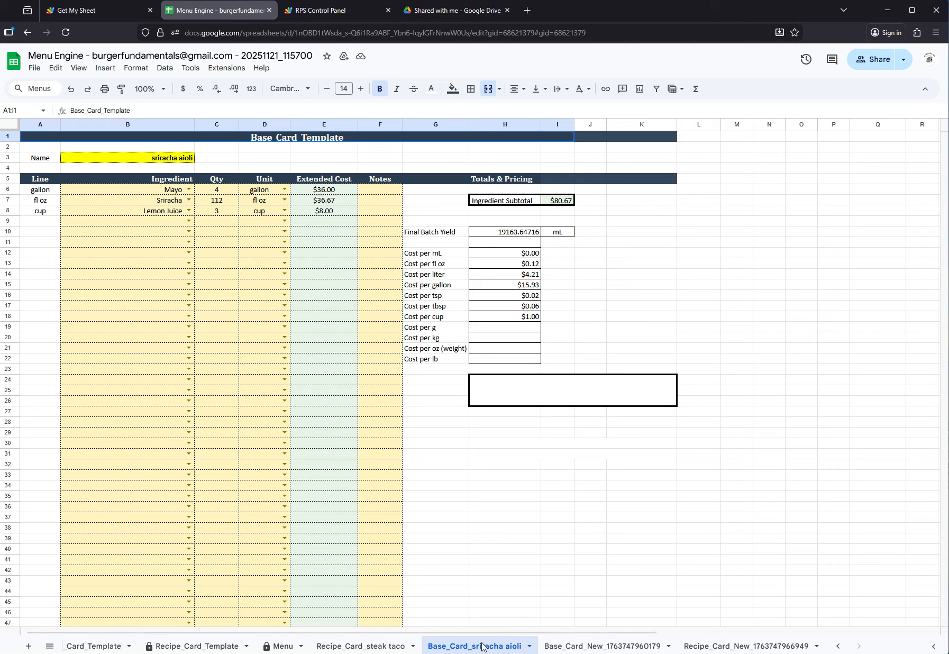
Name the newly created blank base card "Pork Taco" in its name cell
click(583, 646)
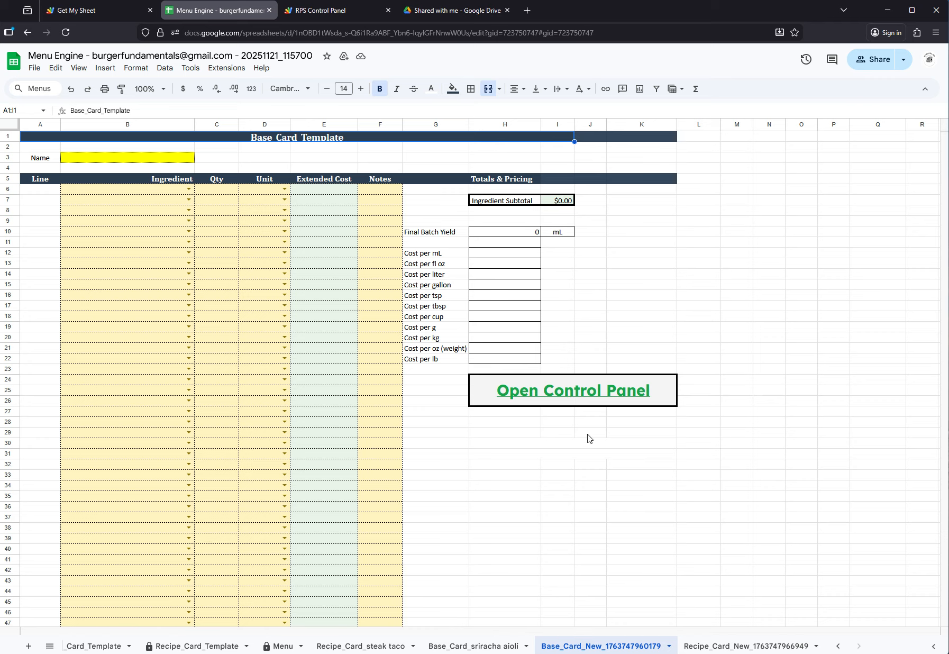
click(109, 161)
text(P)
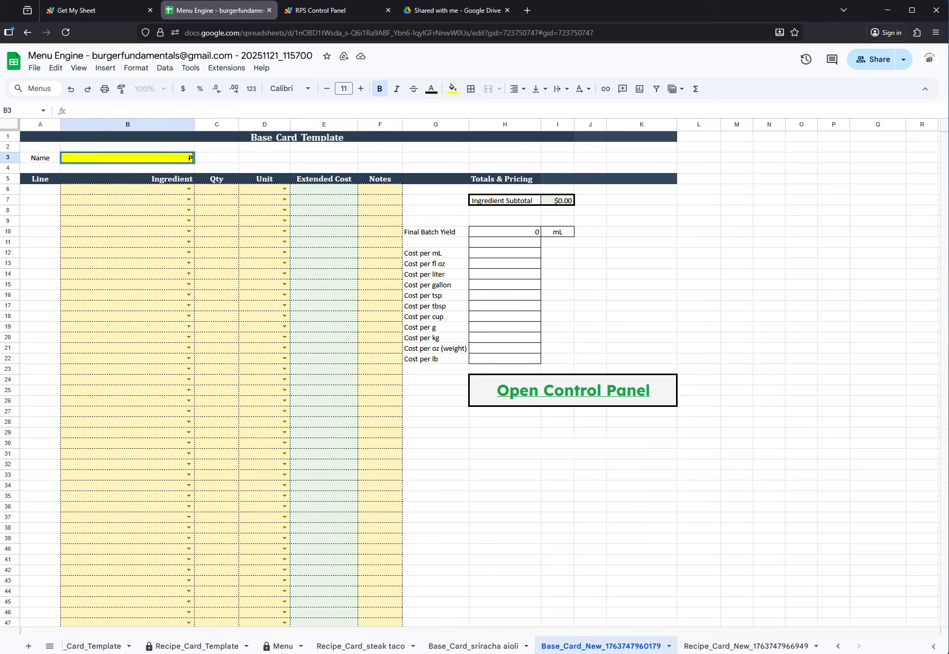
text(ork Taco)
key(Return)
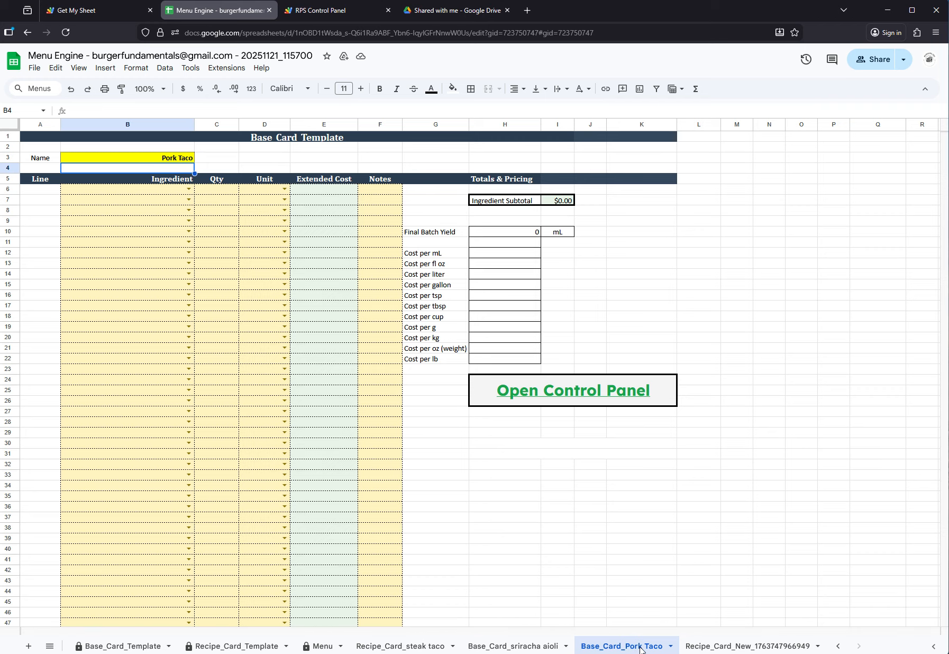
Rename the Pork Taco base card "Bang bang Sauce" in its name cell
click(726, 646)
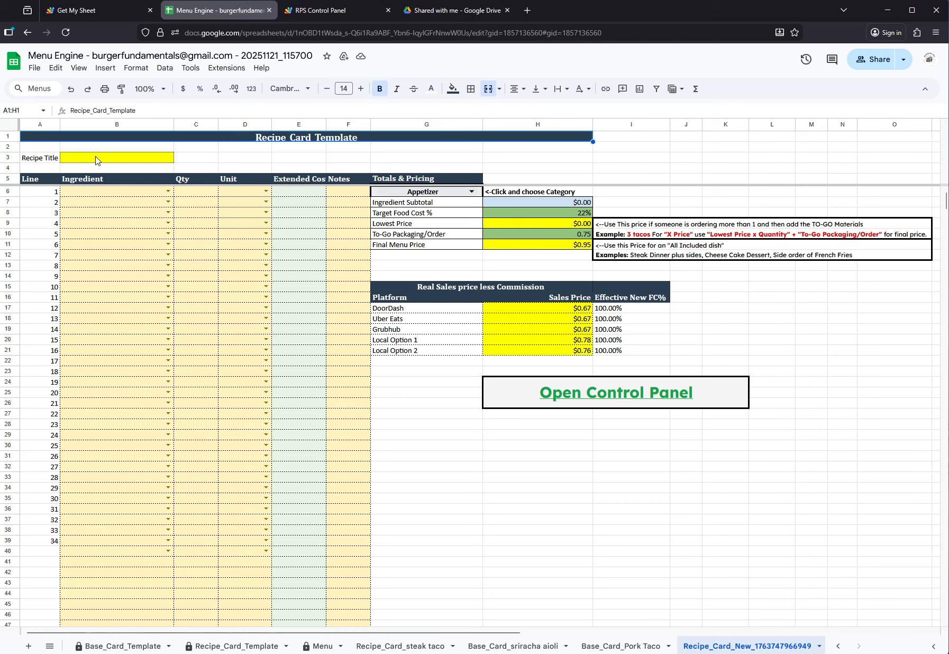
click(637, 646)
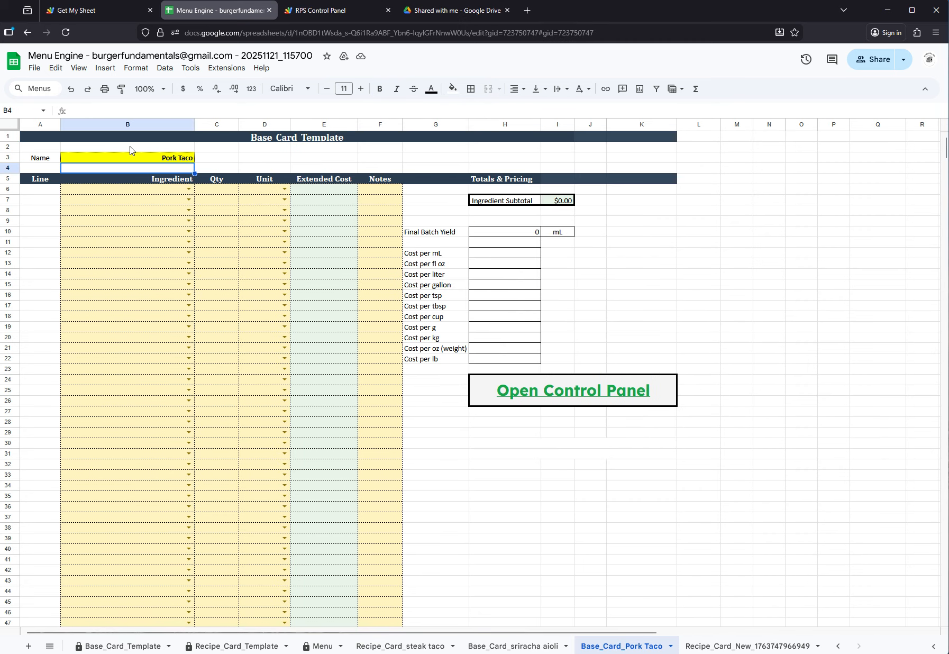
text(B)
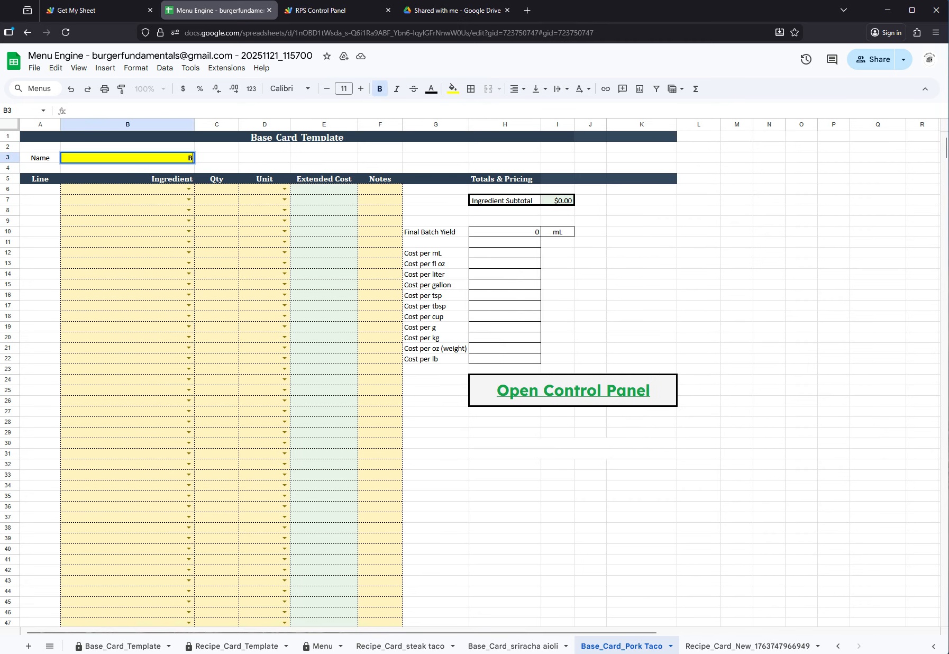
text(ang bang Sa)
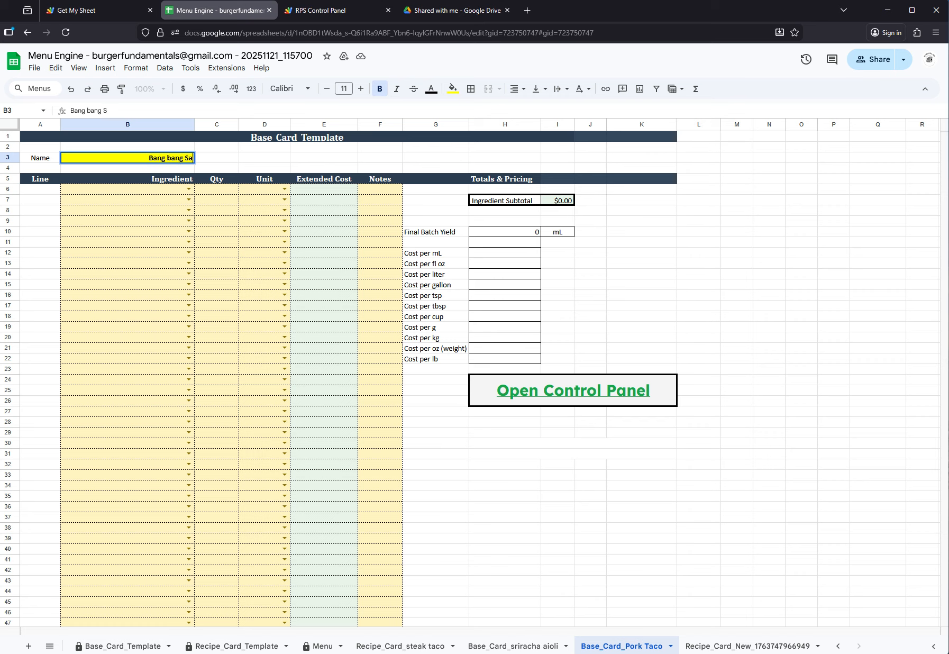
text(uce)
key(Return)
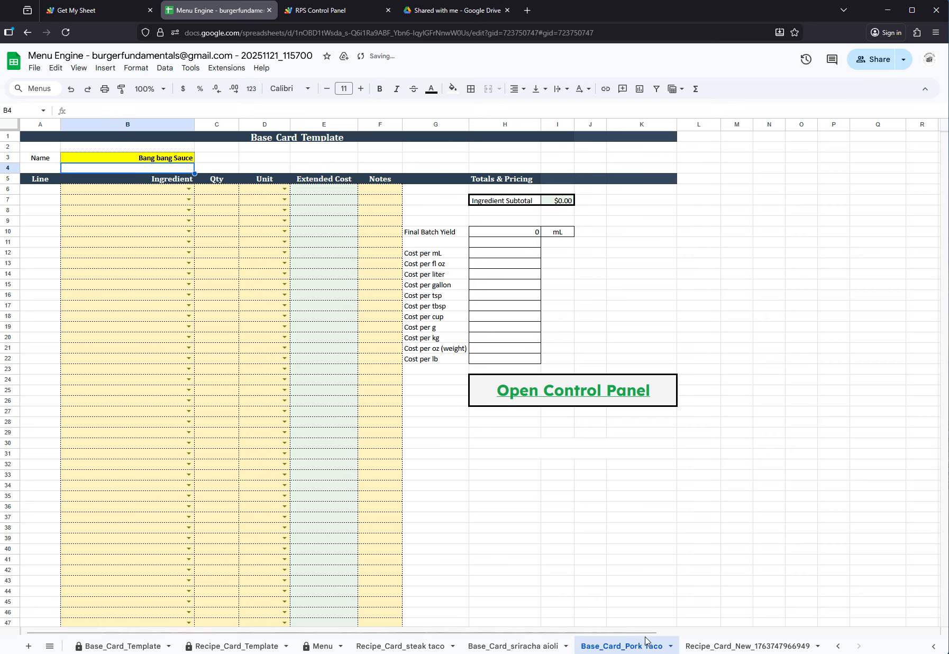
Title the newly created blank recipe card "Sweet and Spicy Pork Taco"
click(751, 651)
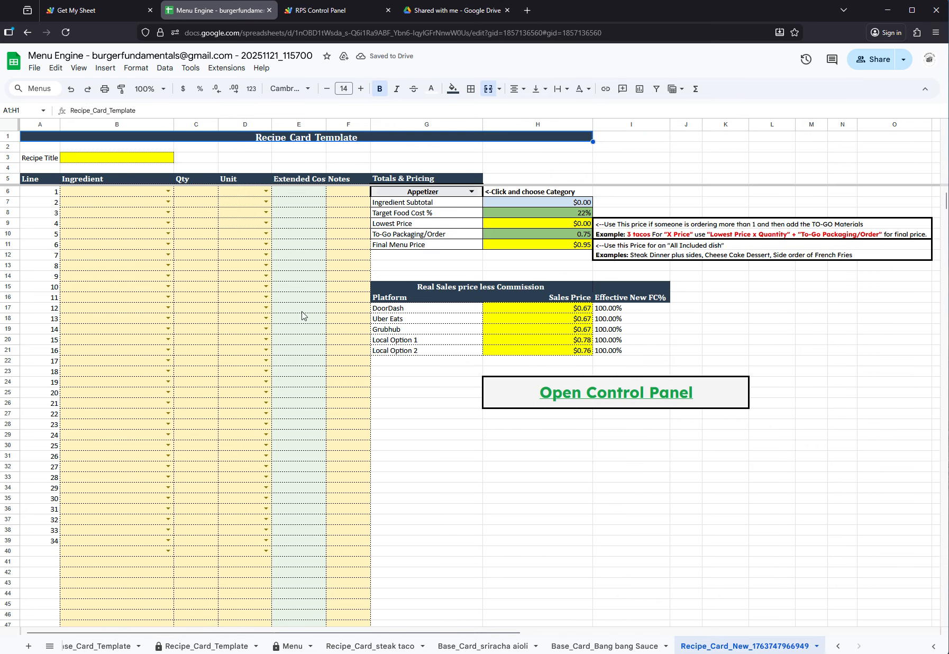
click(138, 154)
text(P)
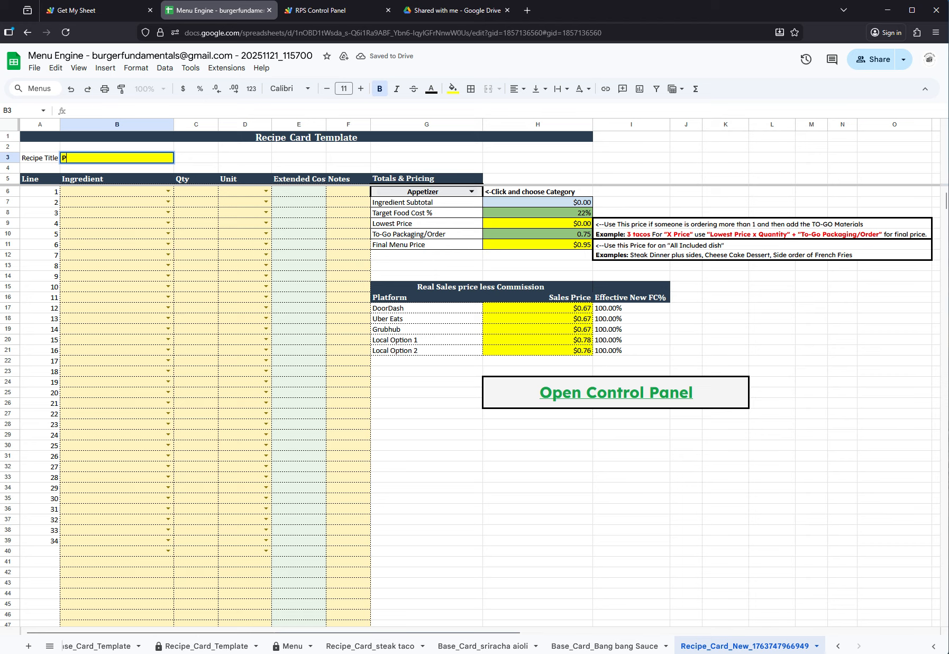
key(BackSpace)
text(Sweet and Sp)
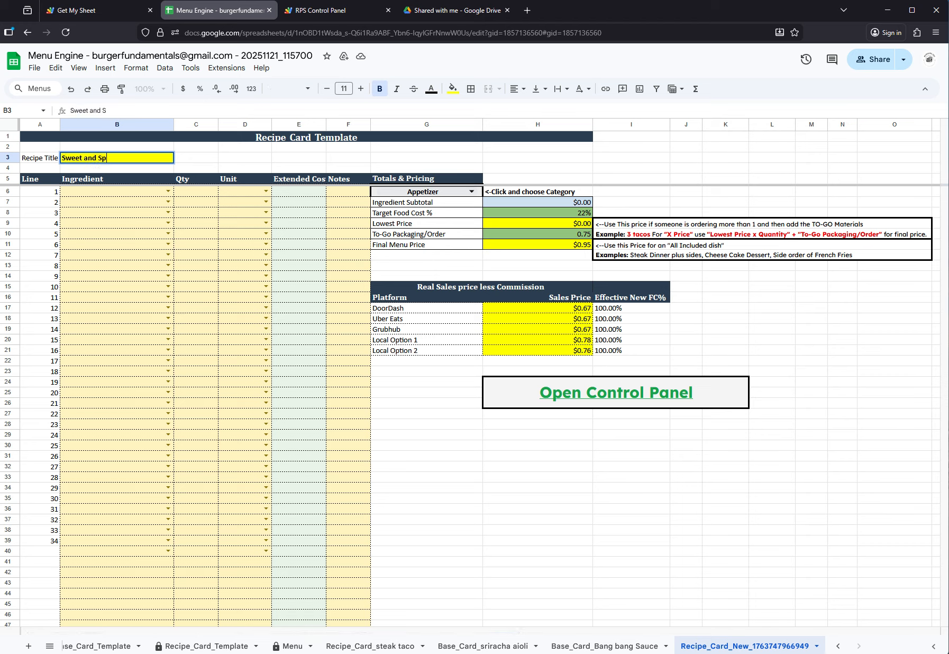
text(icy Pork Taco)
key(Return)
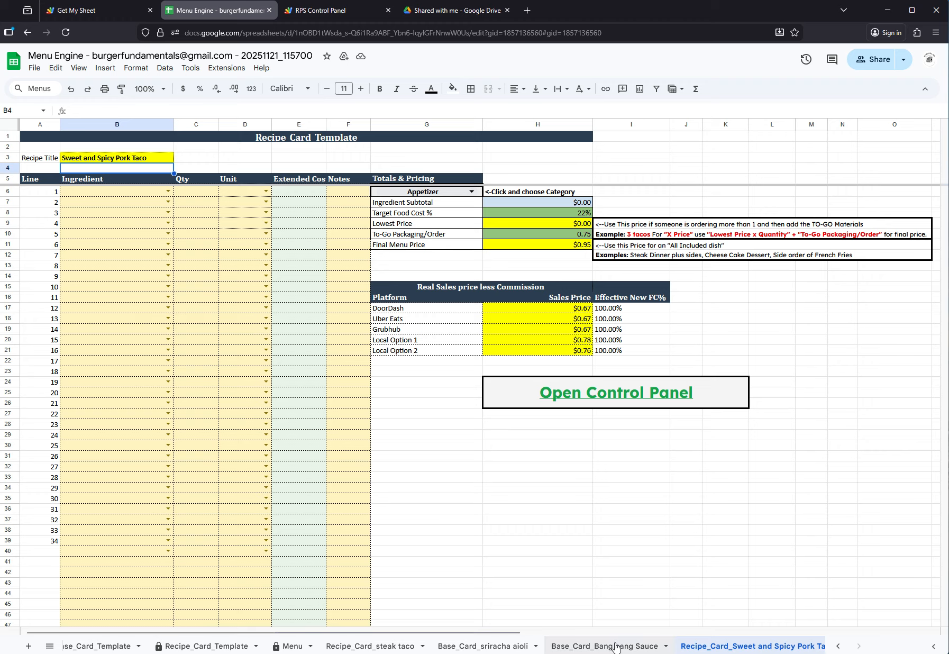
Enter Mayo as the first ingredient of the Bang bang Sauce base card, with quantity 3 and unit gallon
click(615, 646)
click(180, 193)
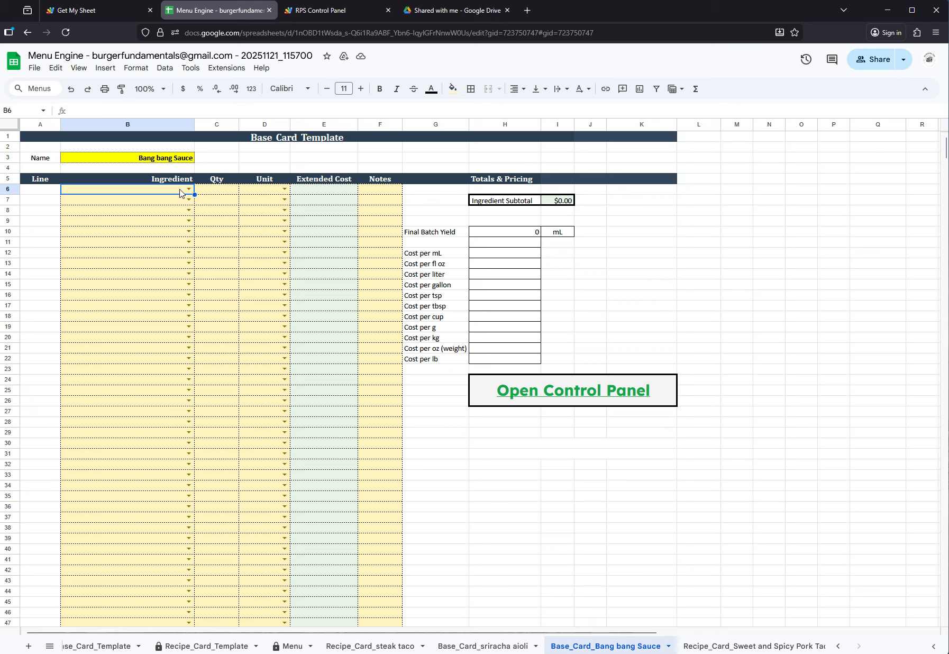
click(180, 192)
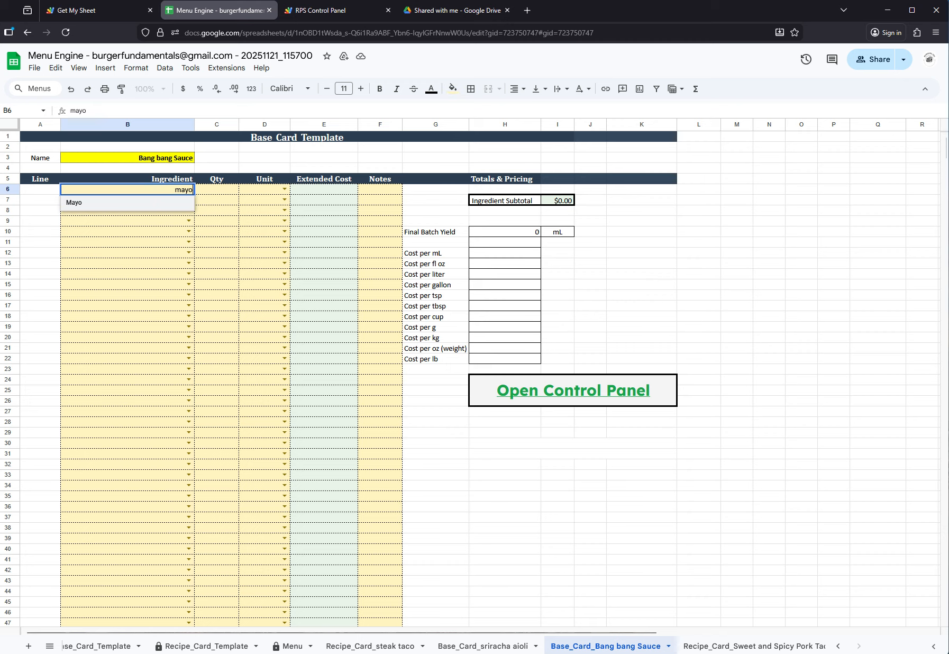
click(134, 204)
click(231, 191)
text(3)
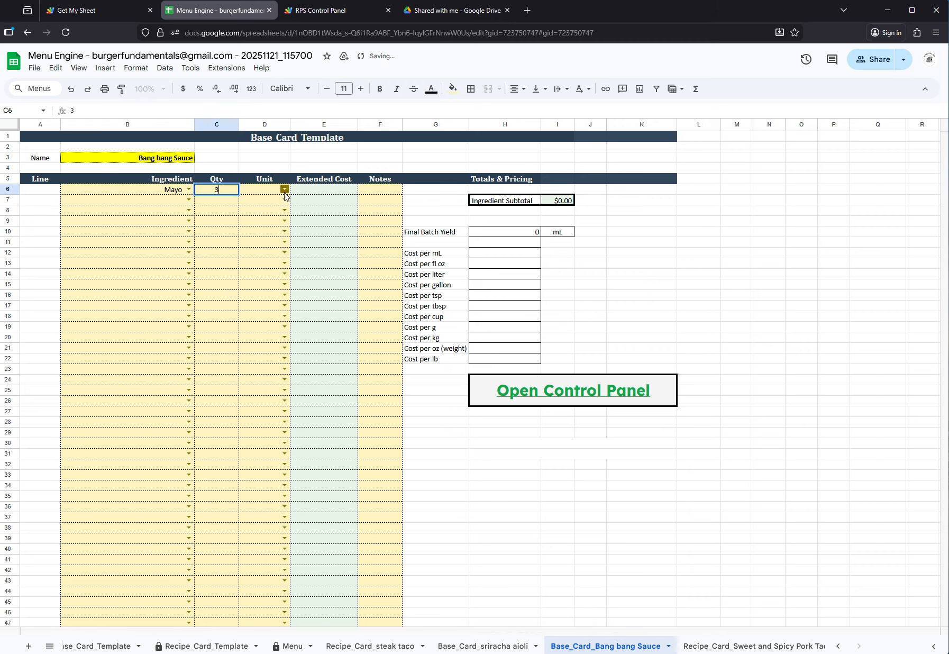
click(285, 189)
click(253, 276)
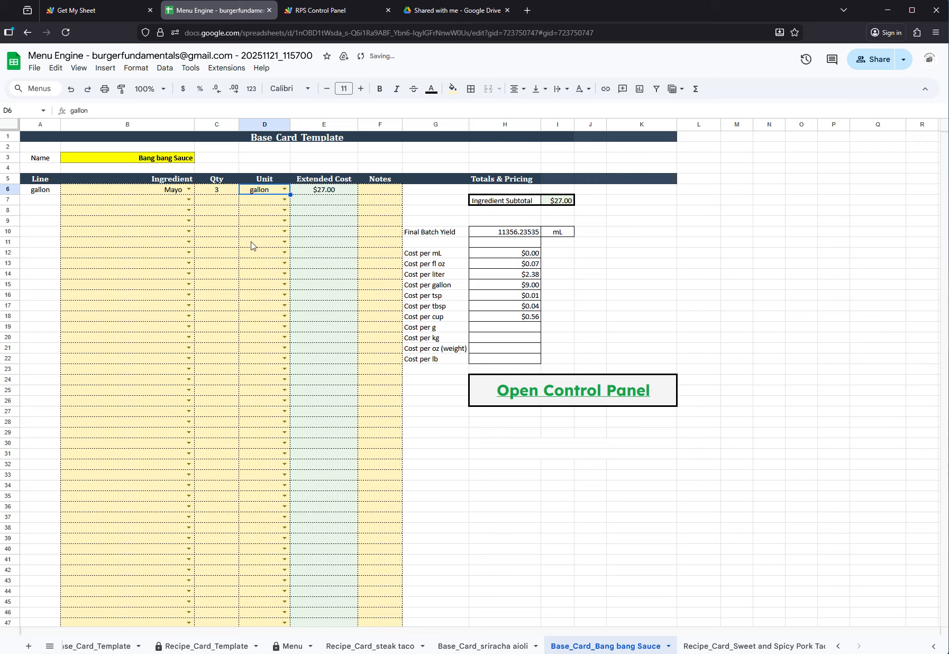
Add Sweet Chili Sauce as the second ingredient of the base card, with quantity 154 and unit fl oz
click(163, 205)
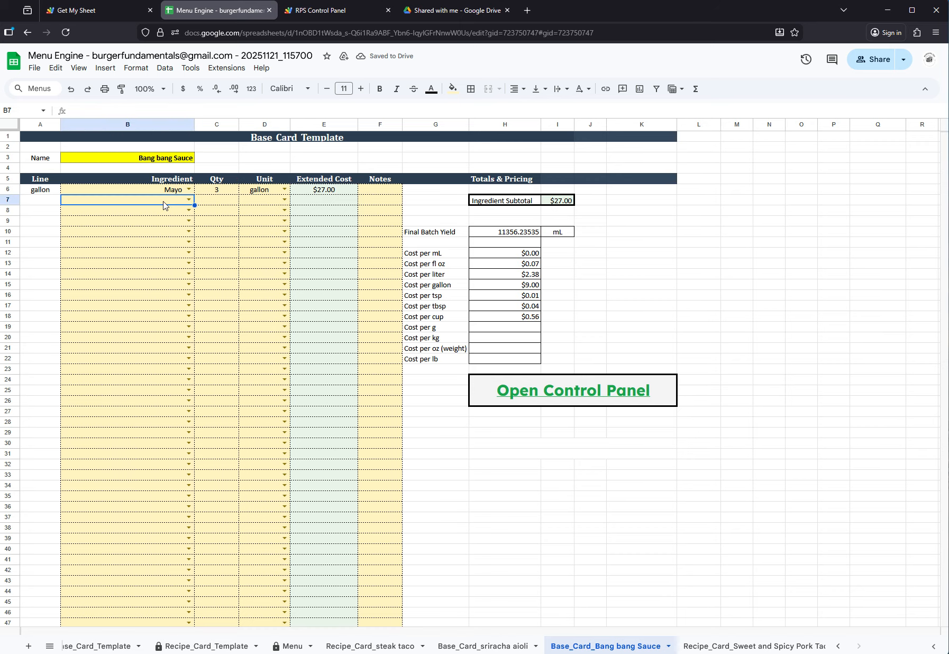
text(swe)
click(124, 213)
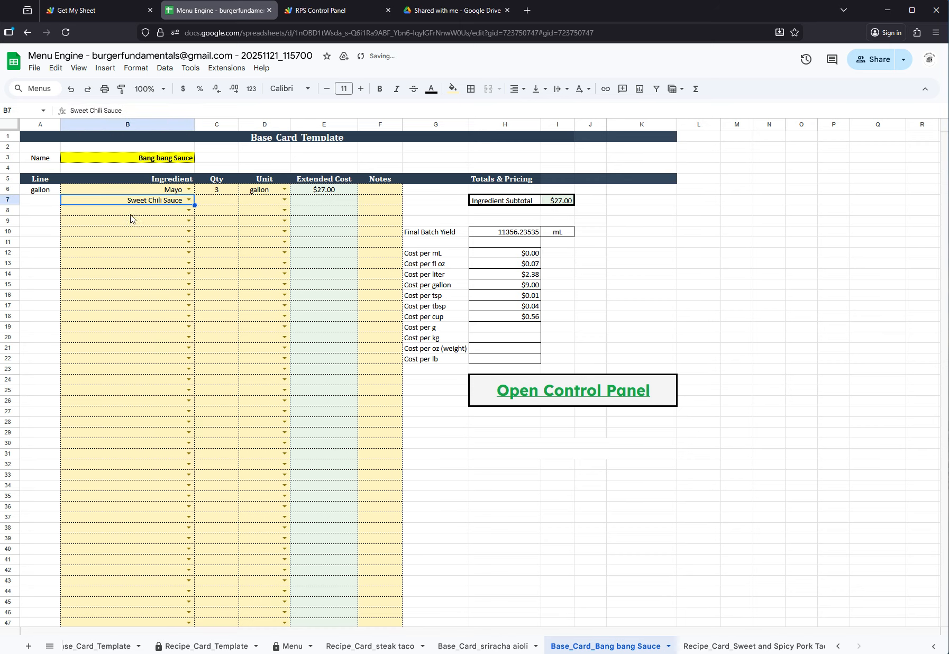
click(219, 204)
text(154)
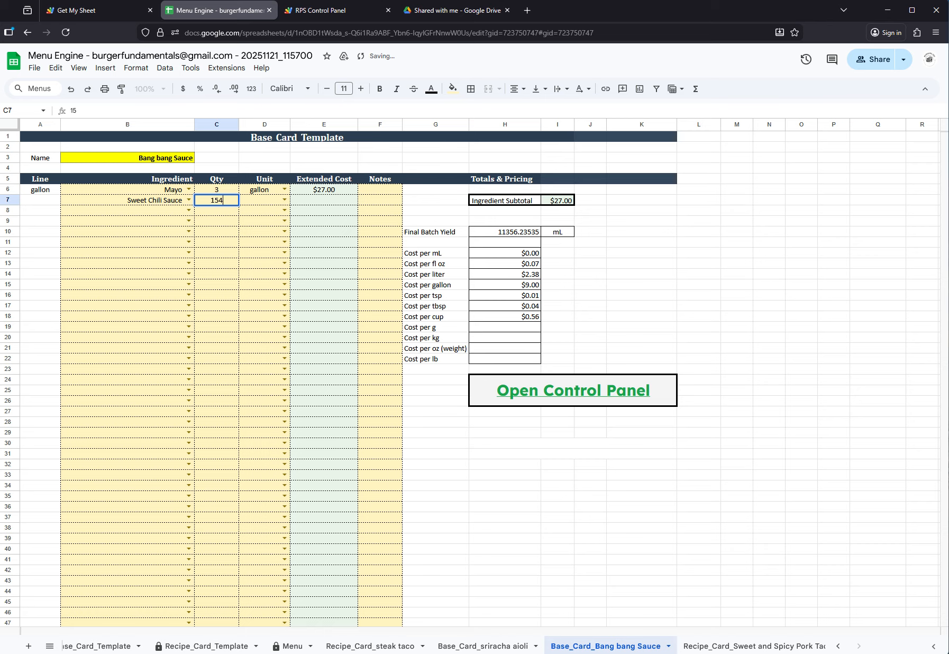
click(283, 200)
click(264, 331)
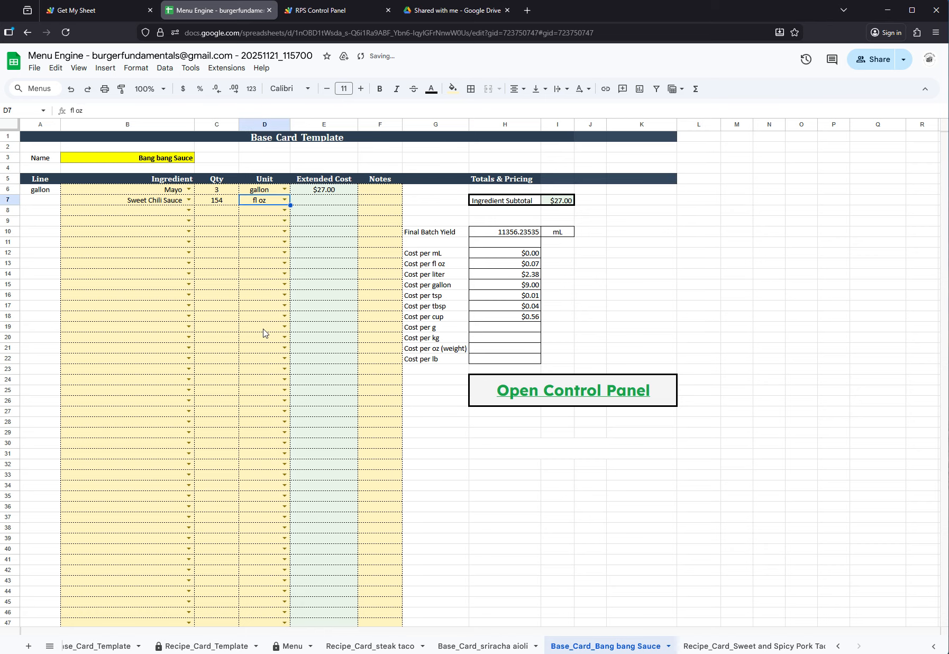
Add Sriracha as the third ingredient of the base card, with quantity 28 and unit fl oz
click(163, 214)
click(162, 214)
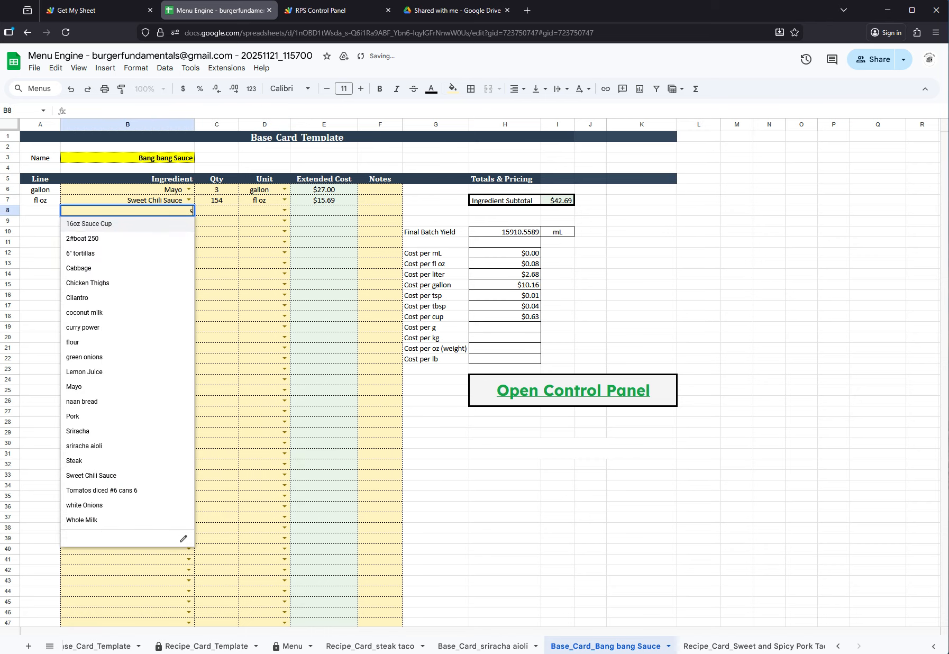
text(sr)
click(122, 224)
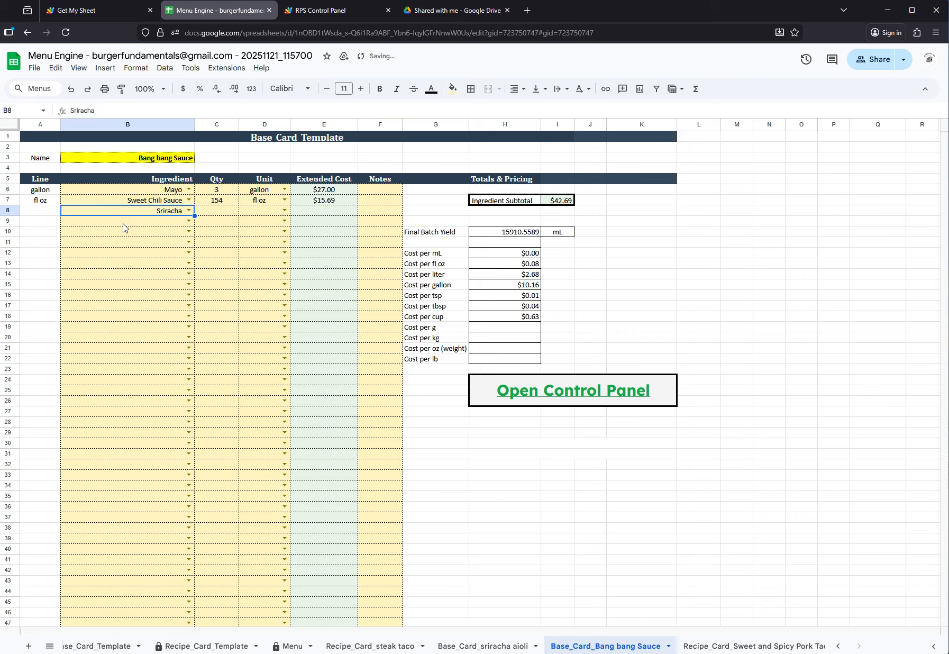
click(229, 214)
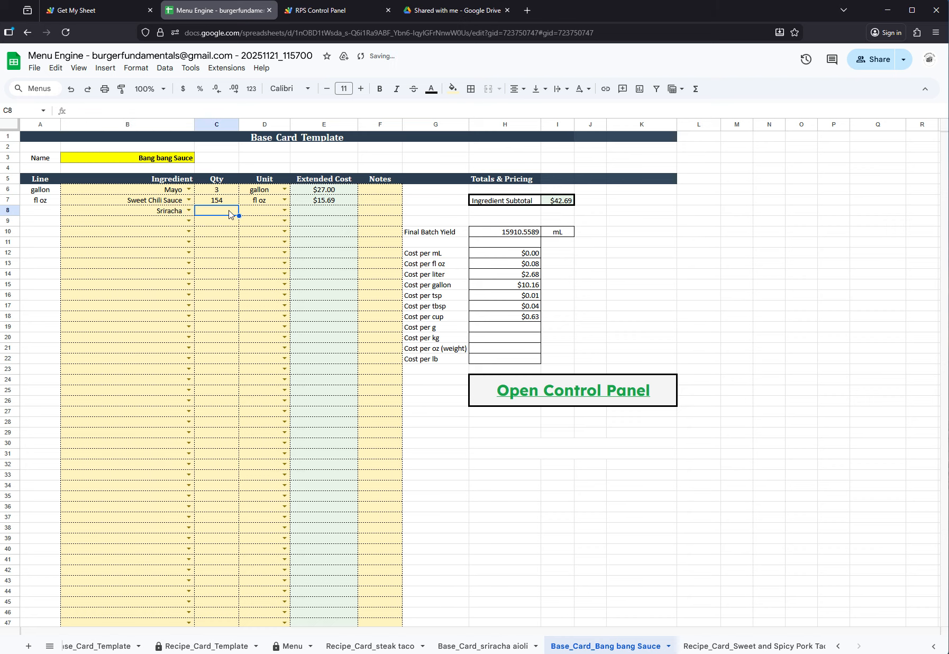
text(28)
click(269, 211)
click(284, 210)
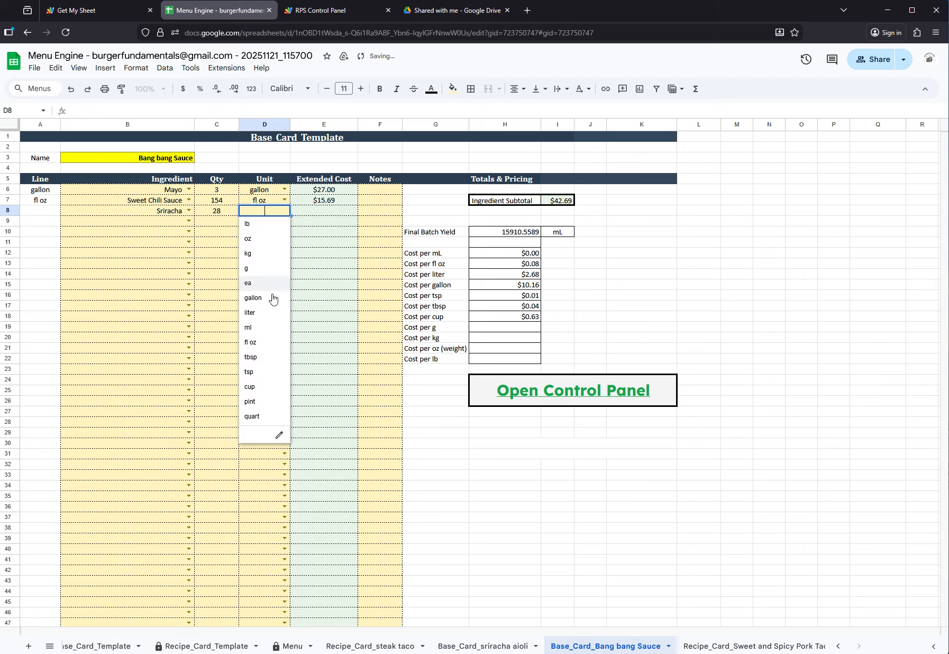
click(268, 343)
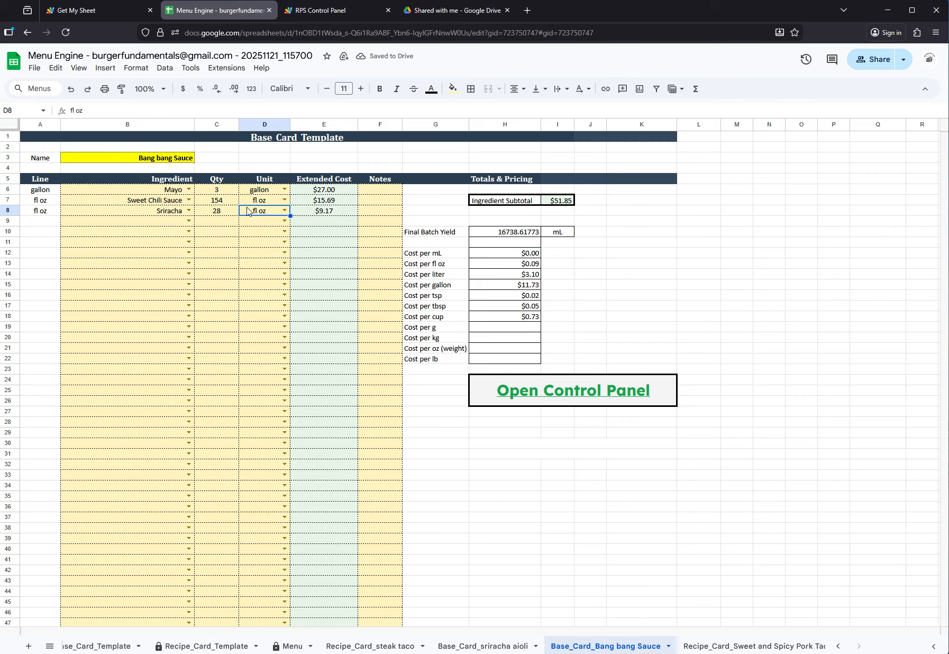
Try to open the Control Panel through the base card's link
mouse_move(546, 391)
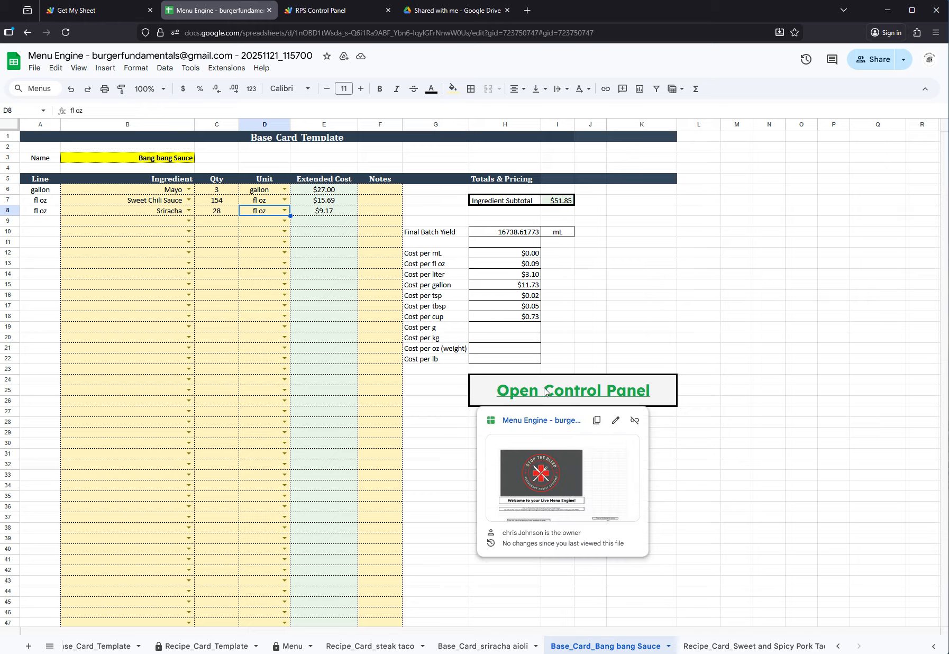
click(541, 463)
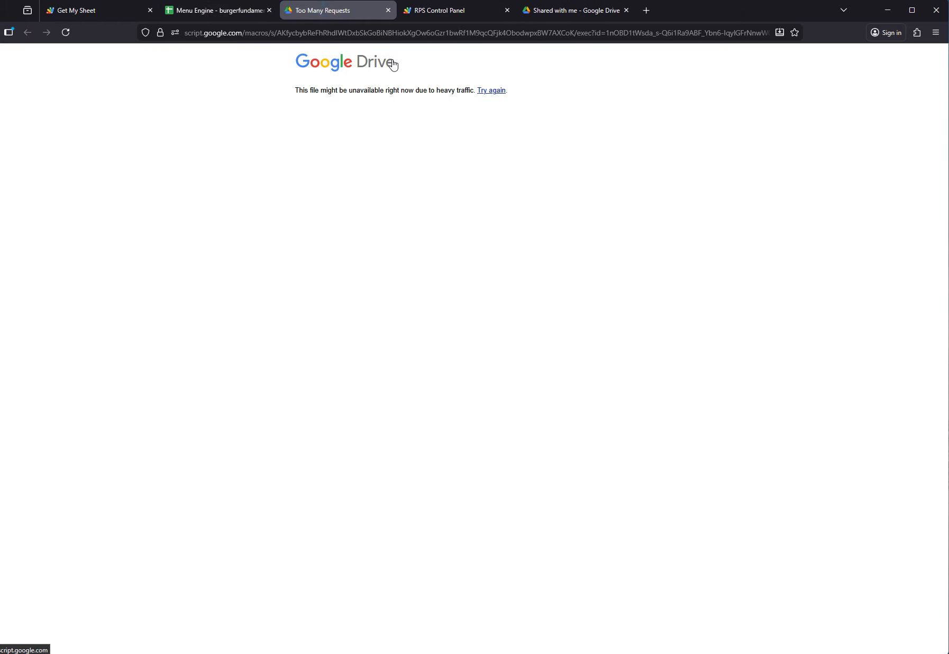
click(388, 10)
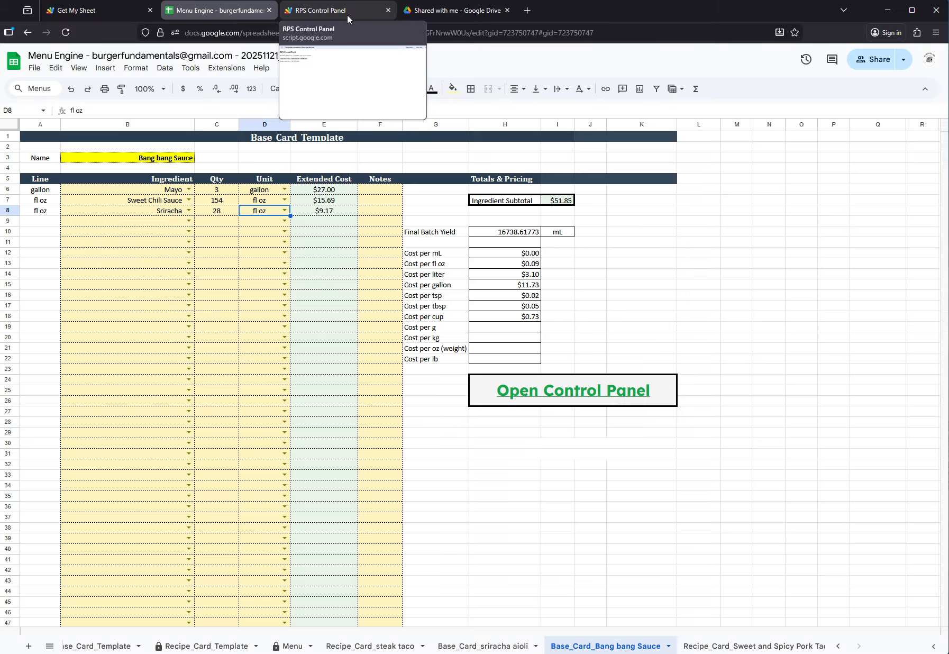
Rebuild the lists in the already open RPS Control Panel and check the ingredient choices on the Bang bang Sauce base card
click(343, 11)
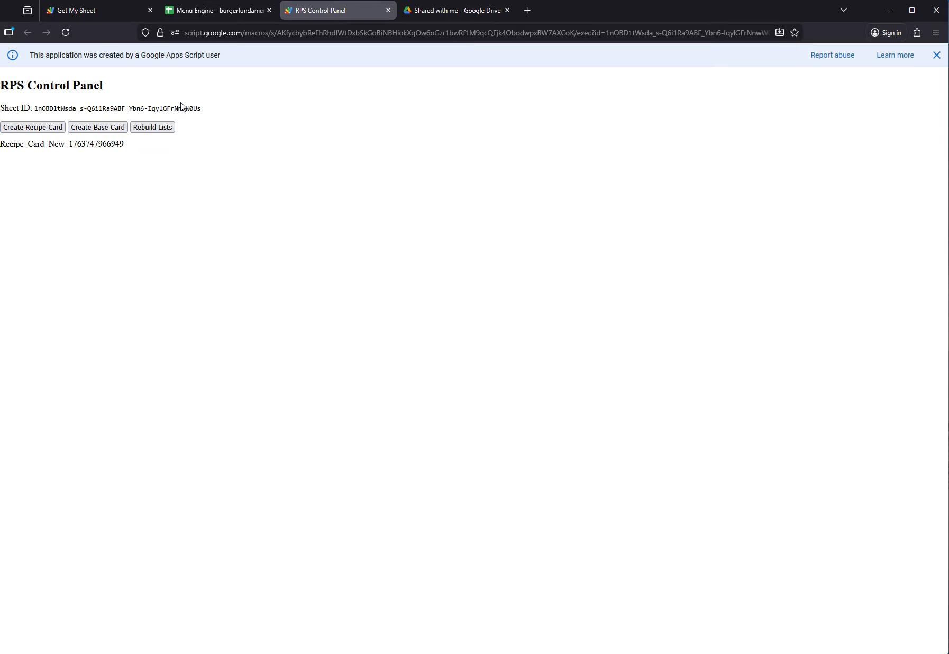
click(149, 128)
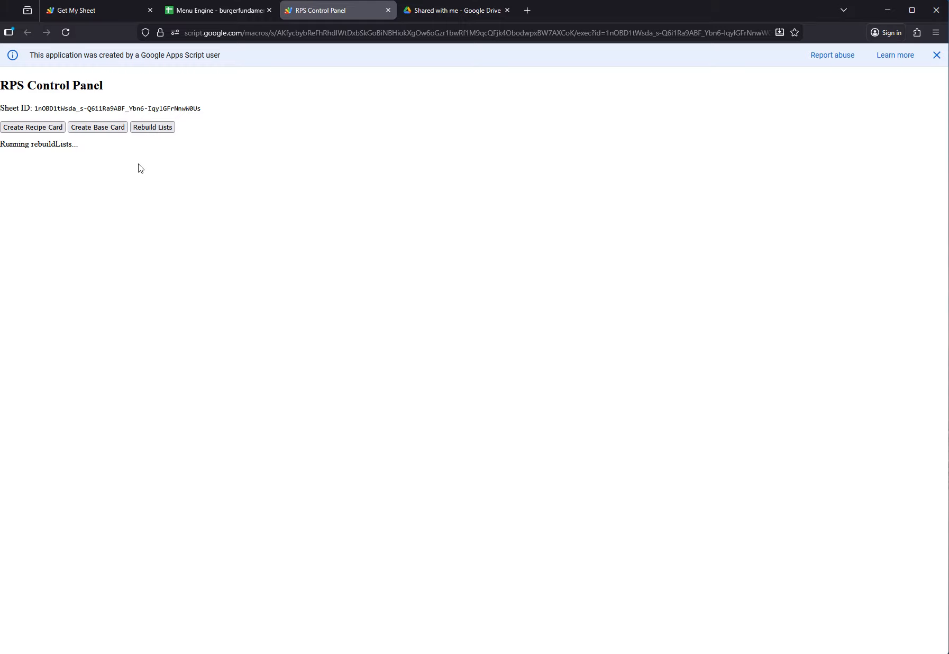
click(220, 11)
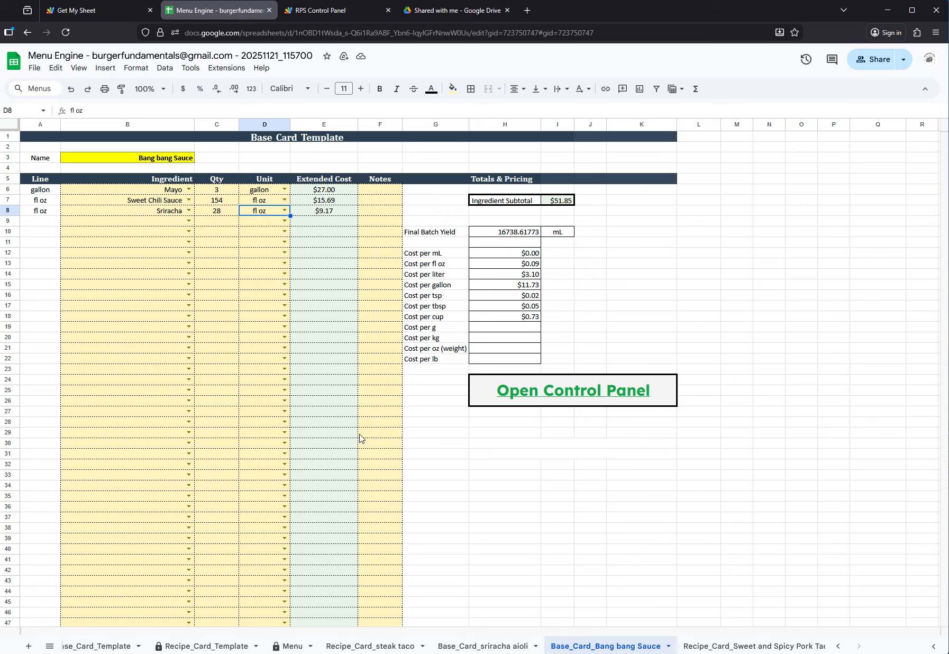
click(188, 221)
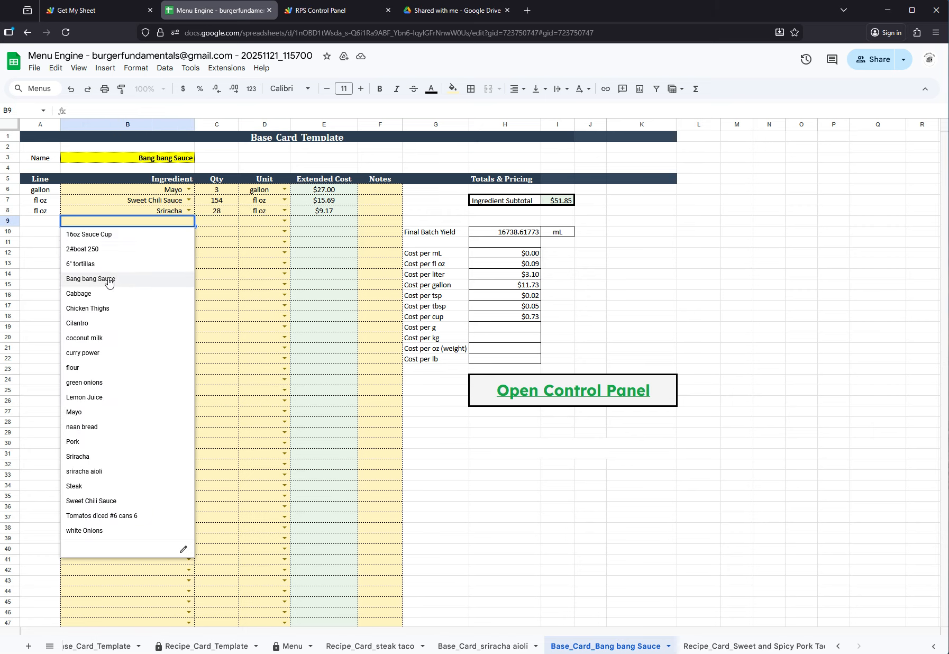
Enter Pork as the first ingredient of the Sweet and Spicy Pork Taco recipe card, with quantity 2 and unit oz
click(755, 646)
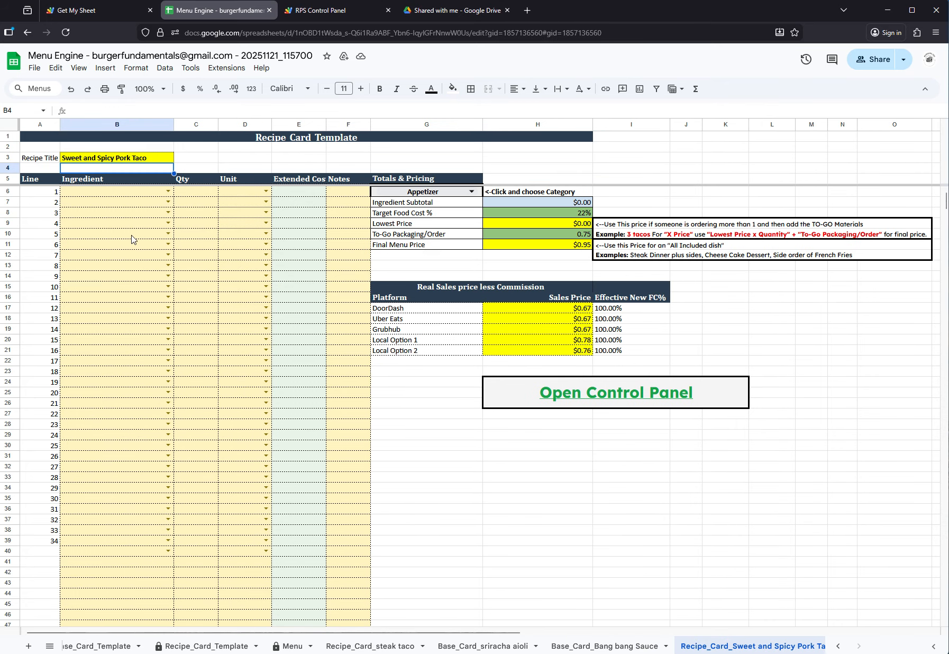
click(96, 184)
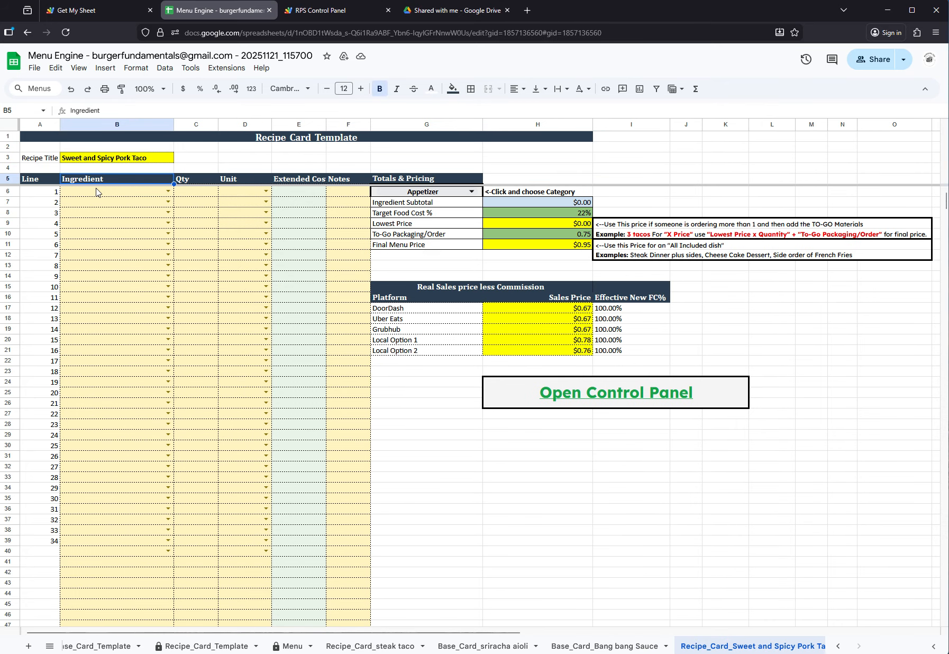
click(97, 192)
text(pork)
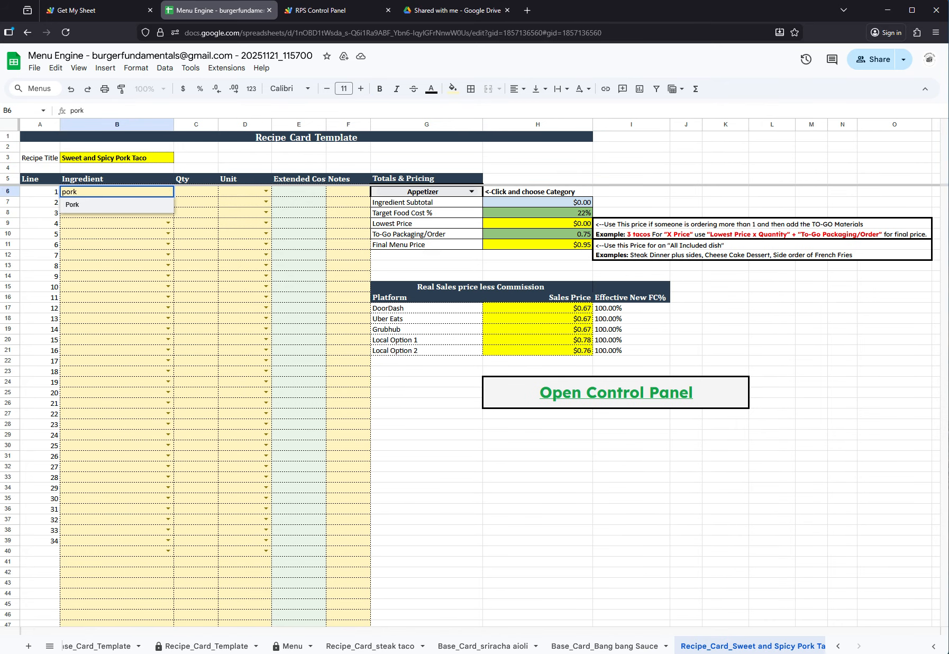
click(97, 208)
click(193, 194)
text(2)
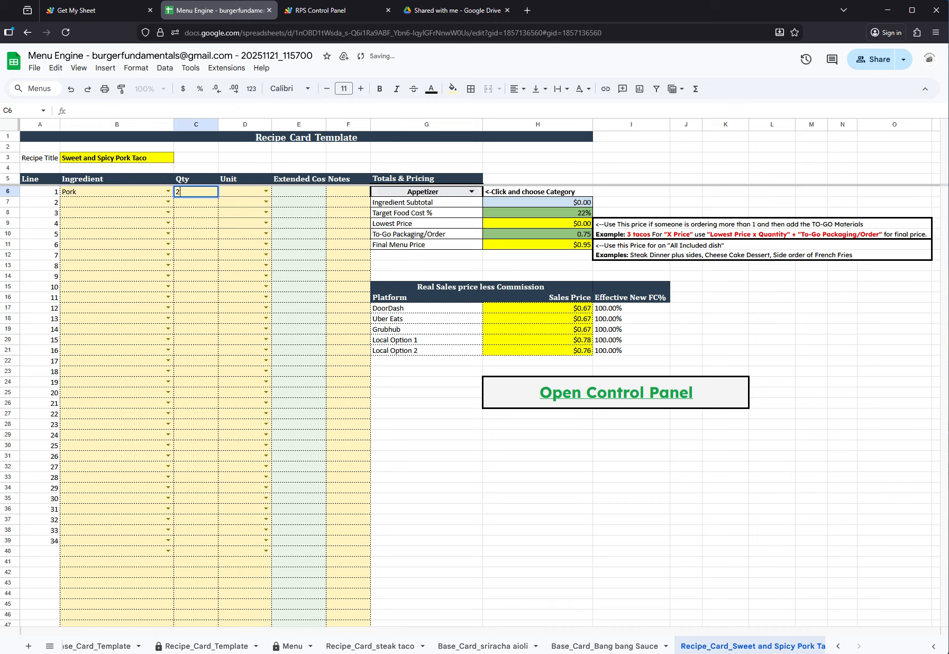
click(266, 191)
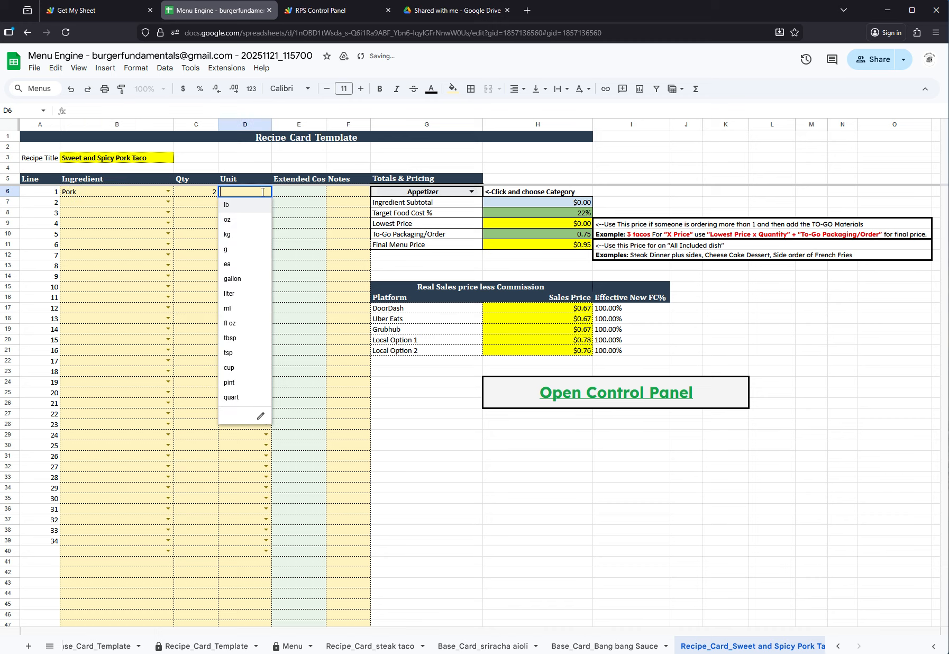
click(239, 228)
click(114, 204)
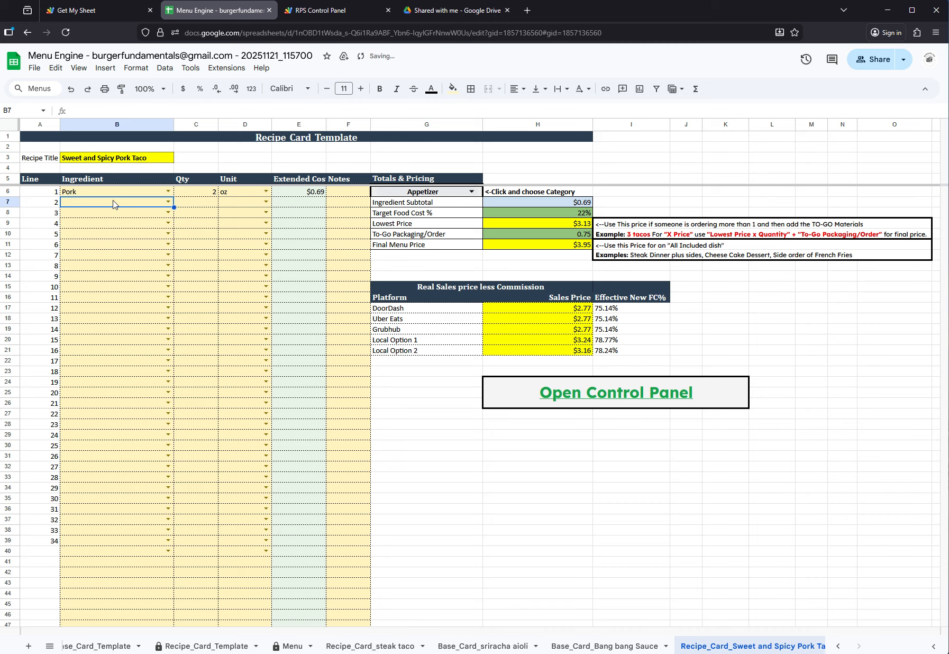
Add 6" tortillas as the second ingredient of the recipe card, with quantity 1 and unit ea
text(t)
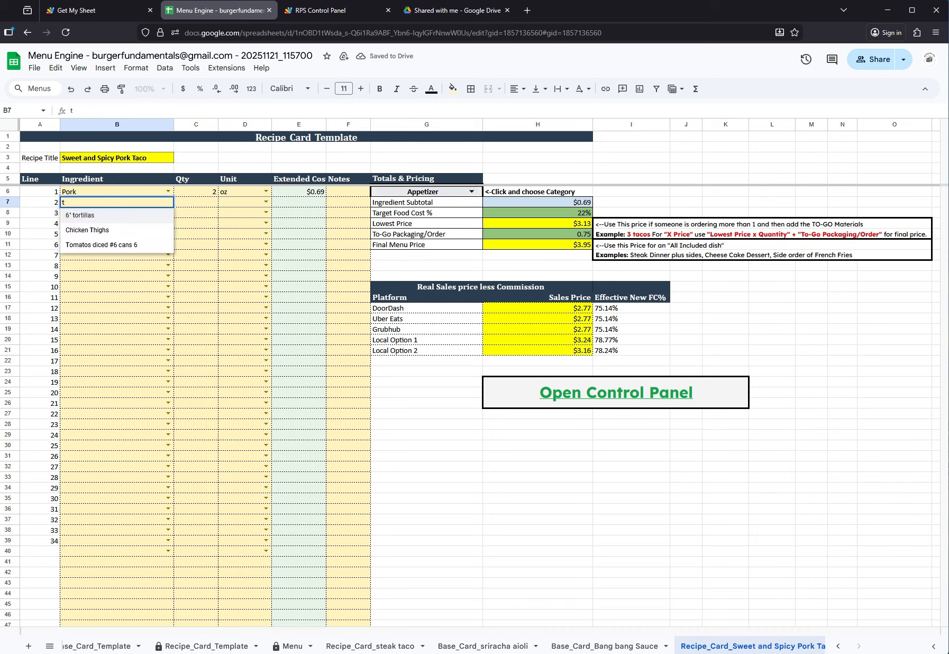
click(115, 219)
click(194, 202)
text(1)
click(247, 203)
click(248, 206)
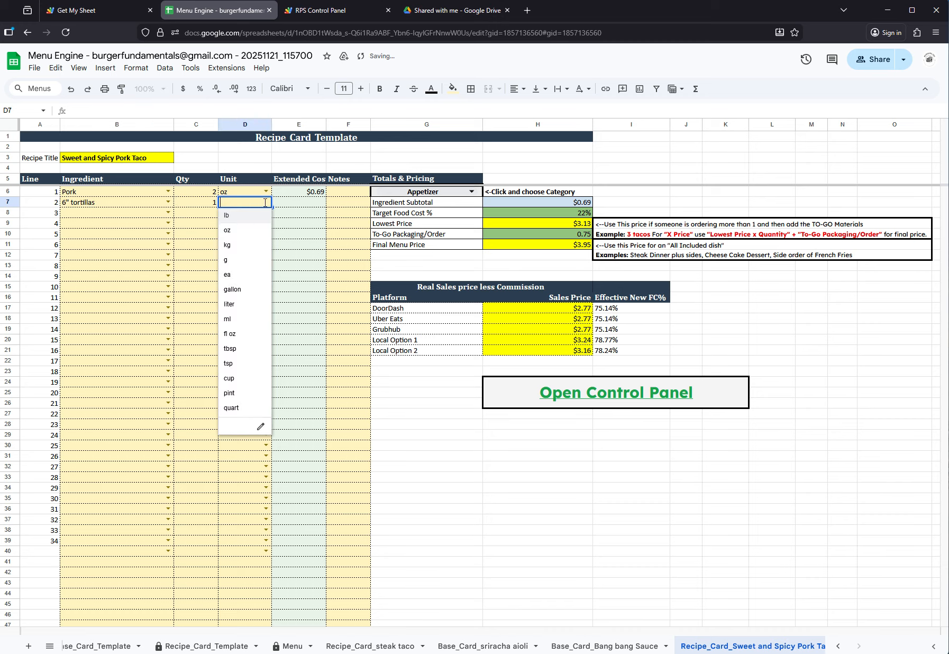
click(234, 276)
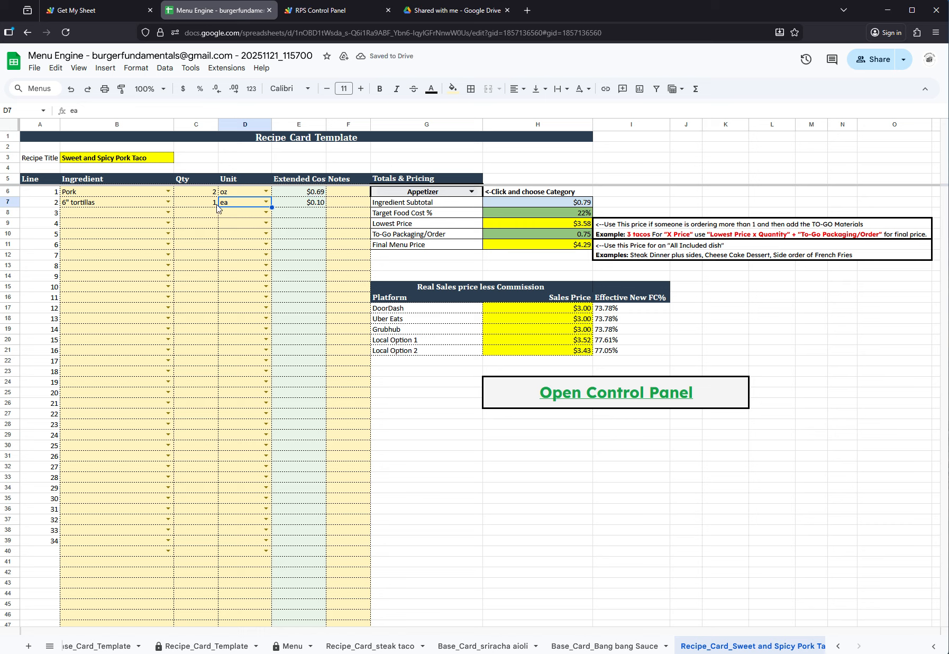
Choose white Onions as the third ingredient of the recipe card
click(111, 215)
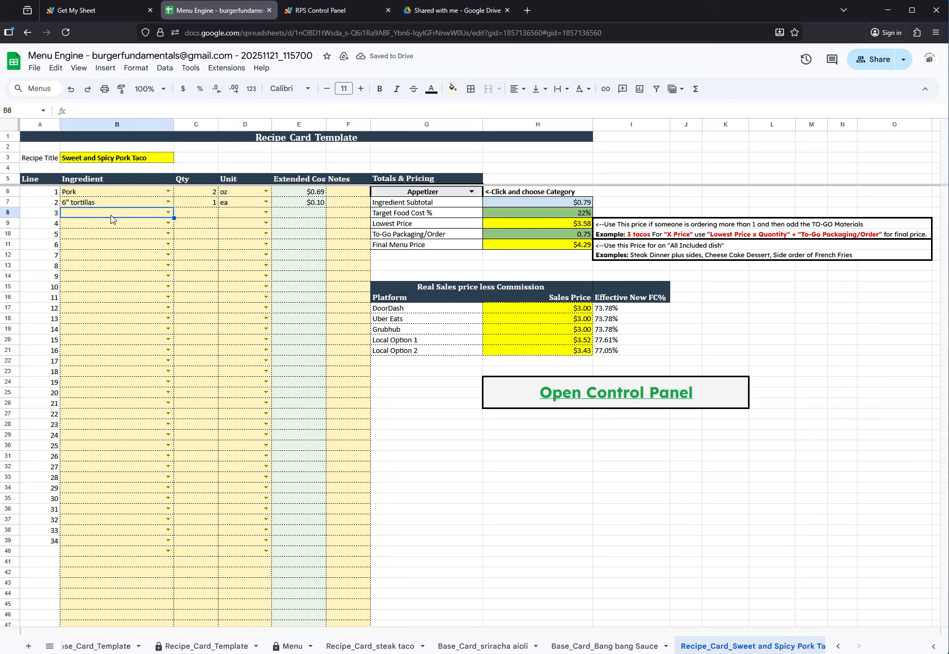
text(whi)
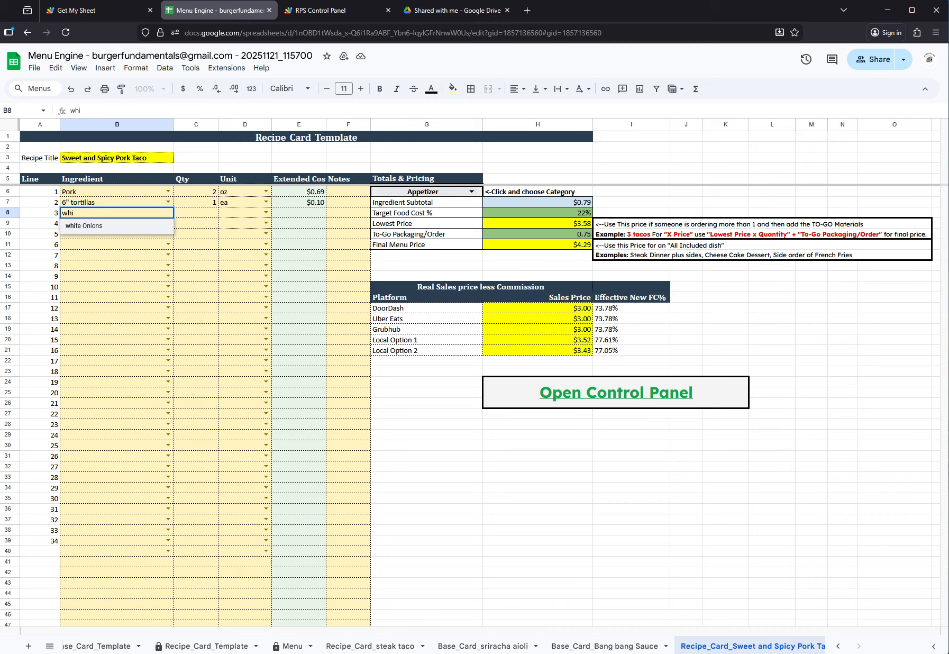
click(99, 229)
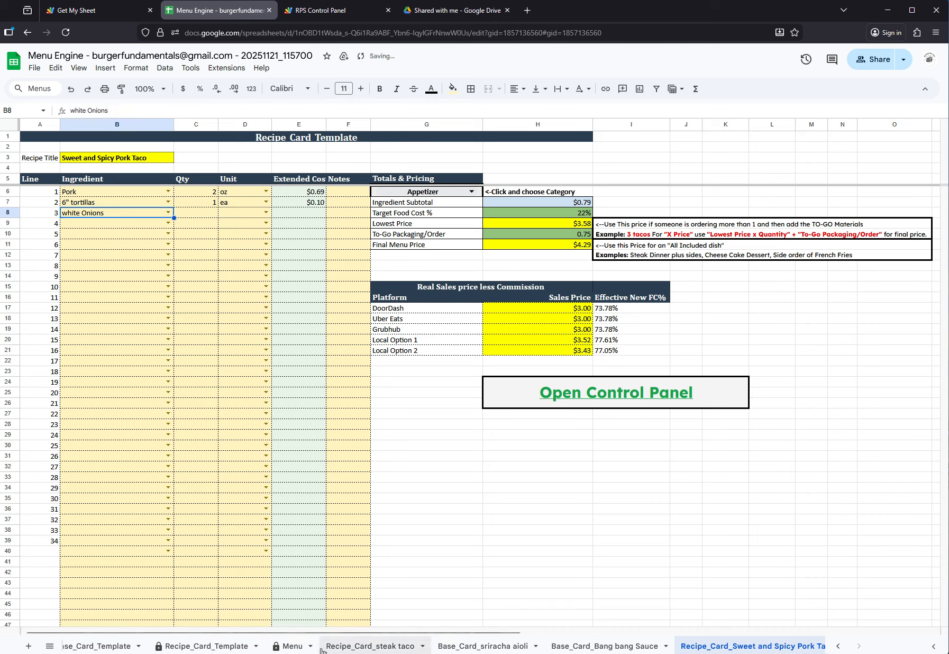
Check the white Onions entry in the 3_Catalog sheet and set their recipe card quantity to 0.5 with unit oz
click(837, 646)
click(837, 646)
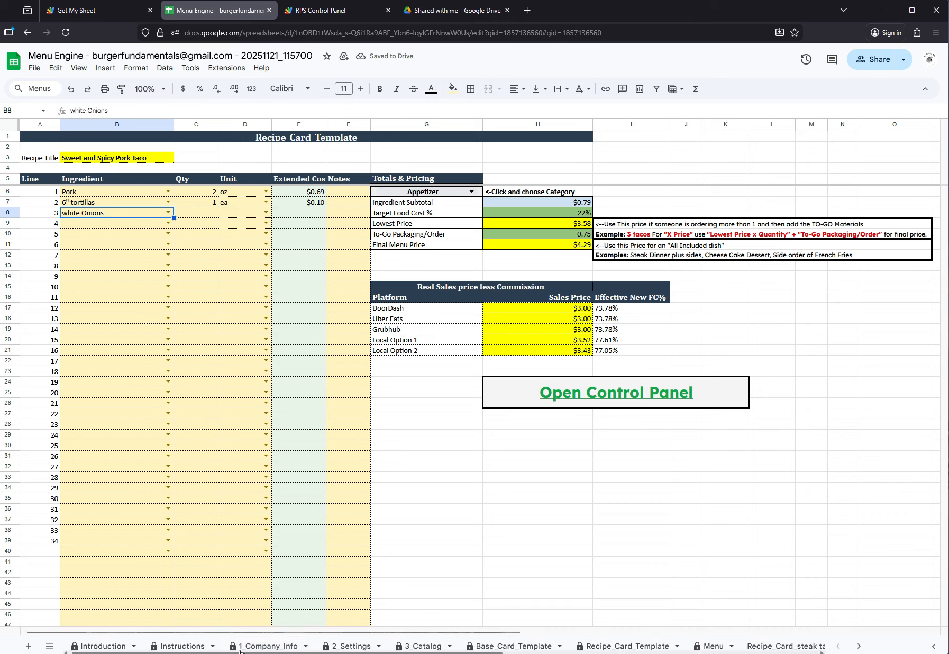
click(418, 647)
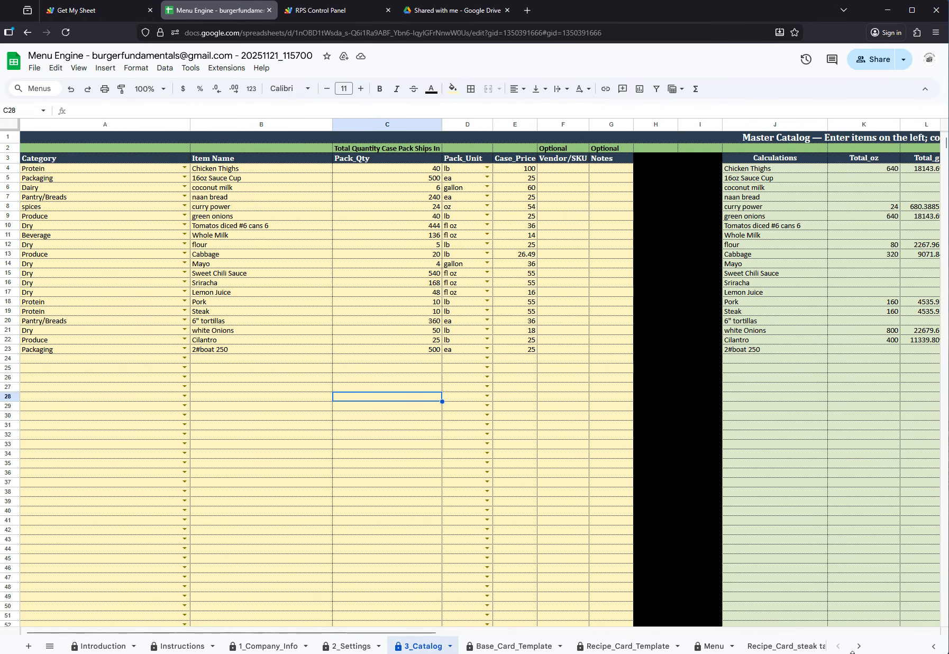
click(859, 646)
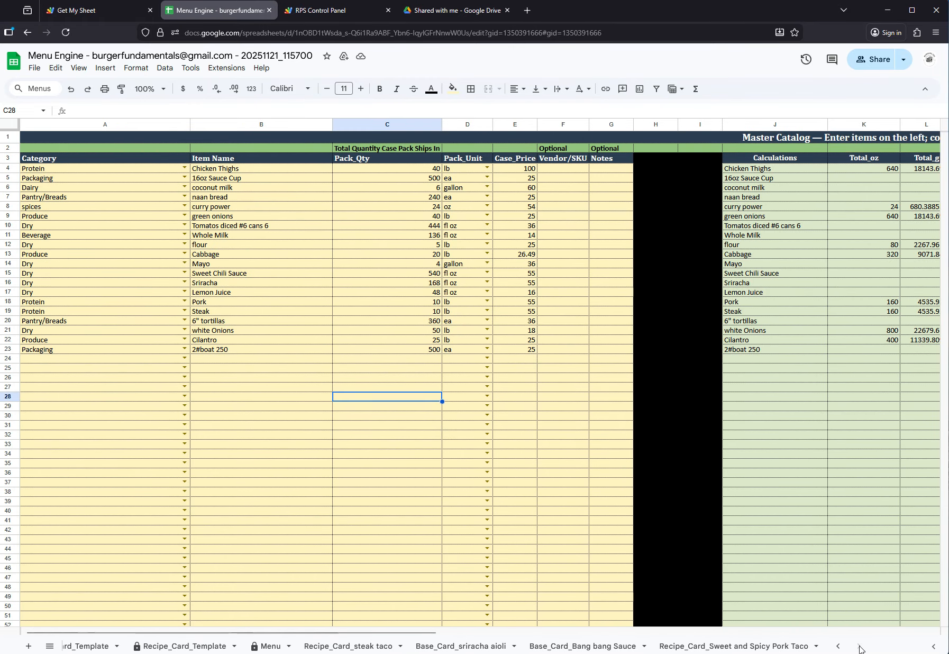
click(709, 646)
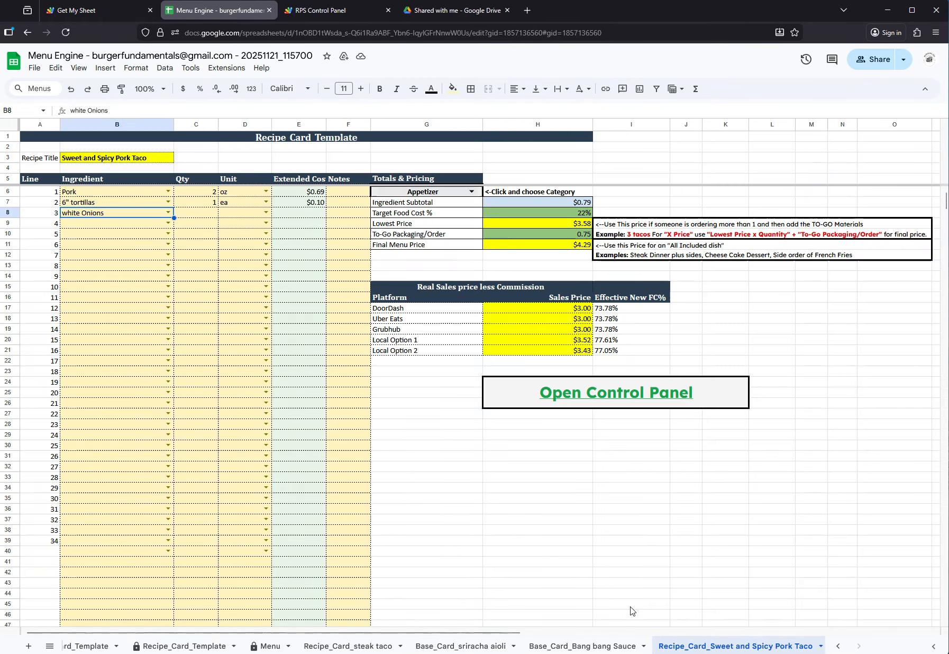
click(190, 215)
key(Return)
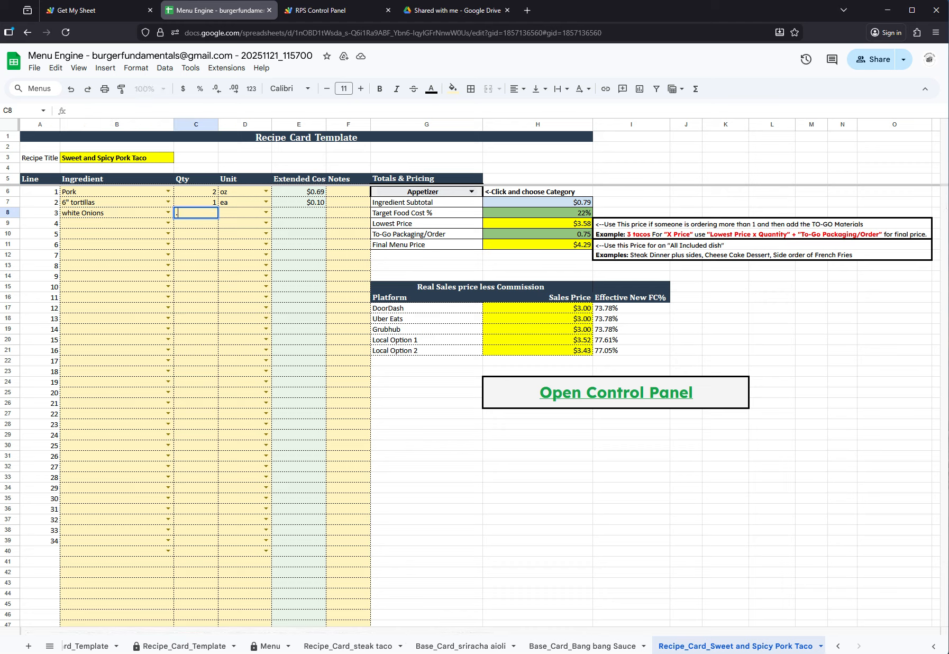
text(.5)
click(265, 212)
click(235, 227)
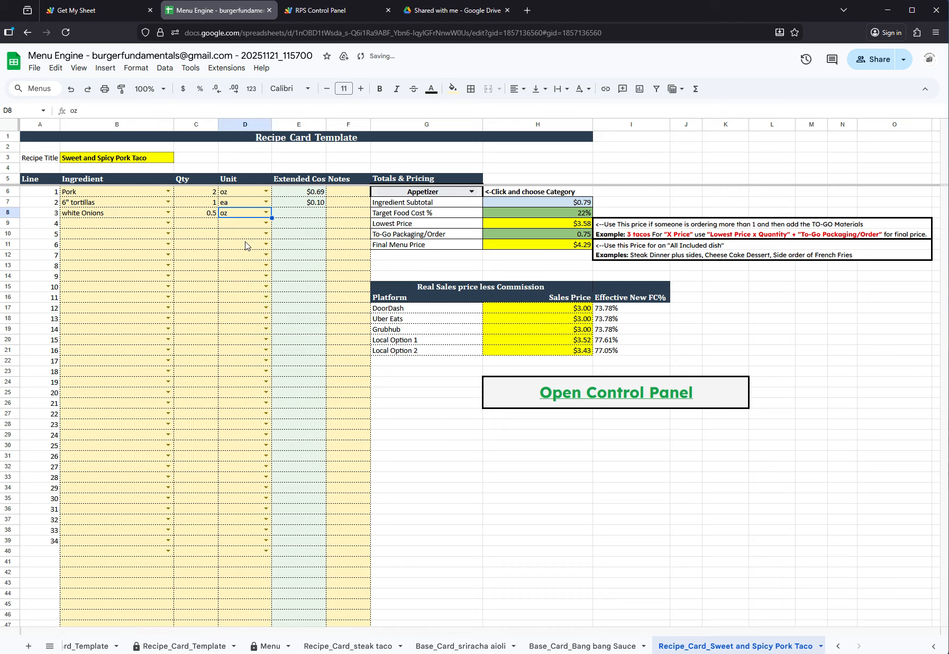
Add Cilantro as the fourth ingredient of the recipe card, with quantity 0.5 and unit oz
click(126, 226)
text(c)
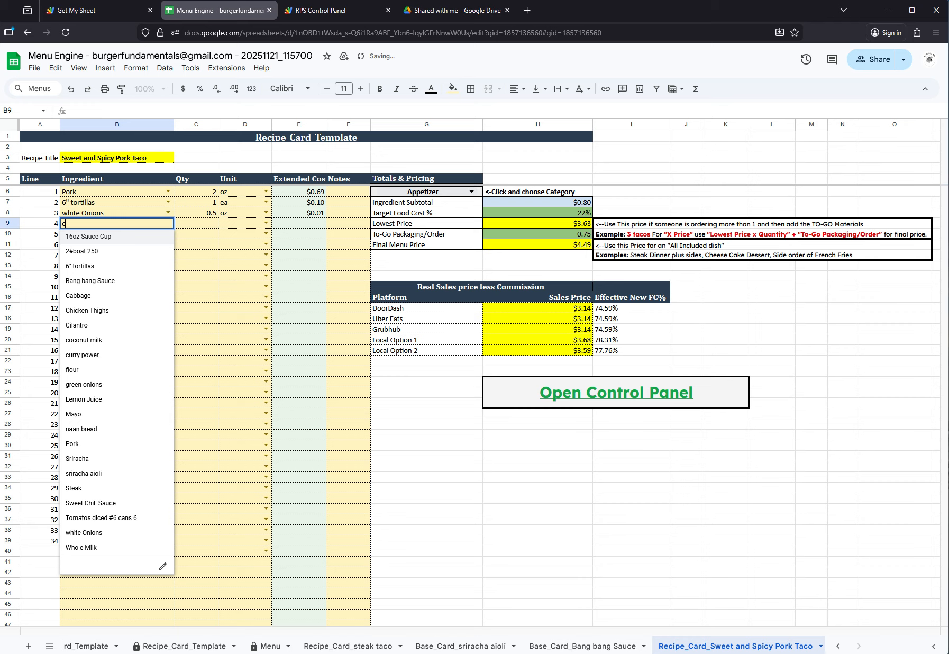
text(il)
click(93, 242)
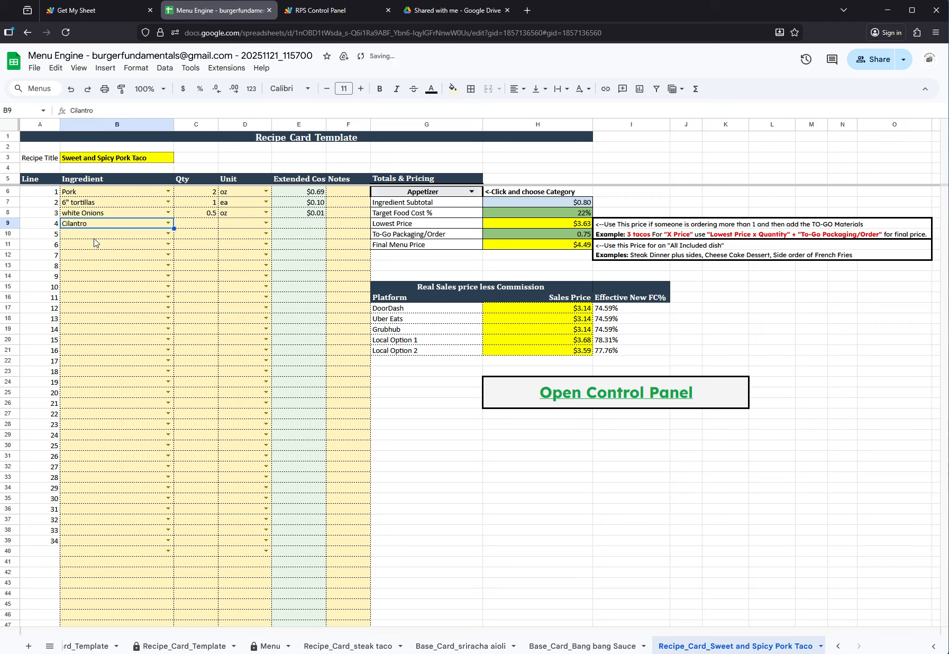
click(204, 226)
text(.)
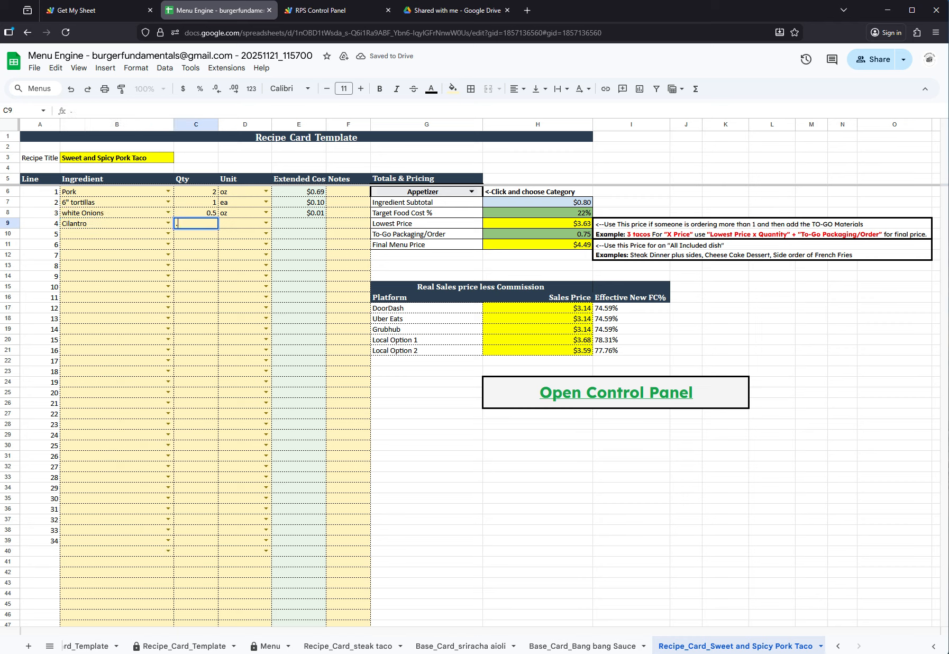
text(5)
click(261, 226)
click(241, 257)
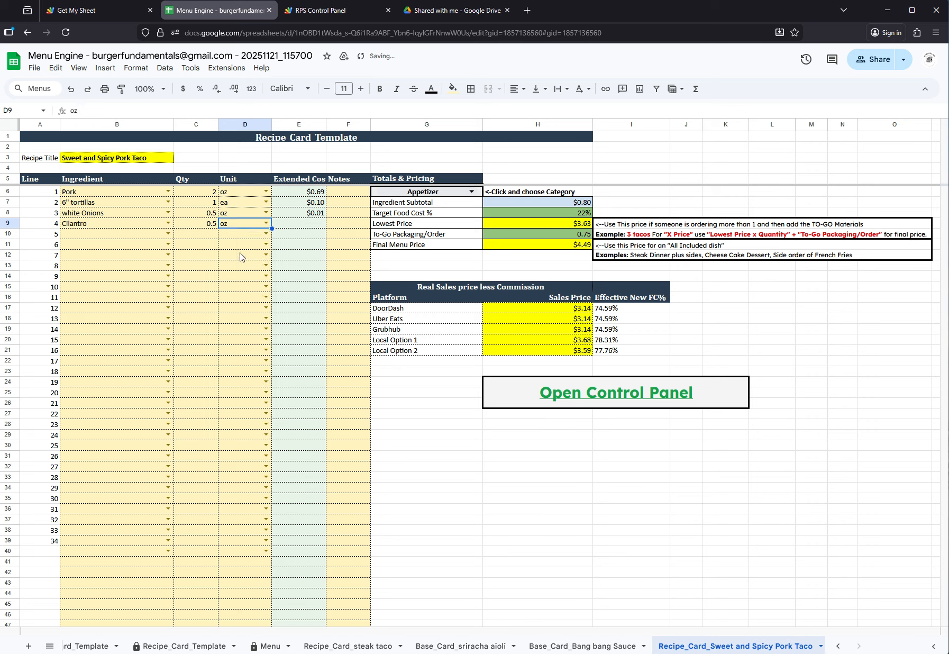
Add Bang bang Sauce as the fifth ingredient of the recipe card, with quantity 1 and unit fl oz
click(136, 237)
text(b)
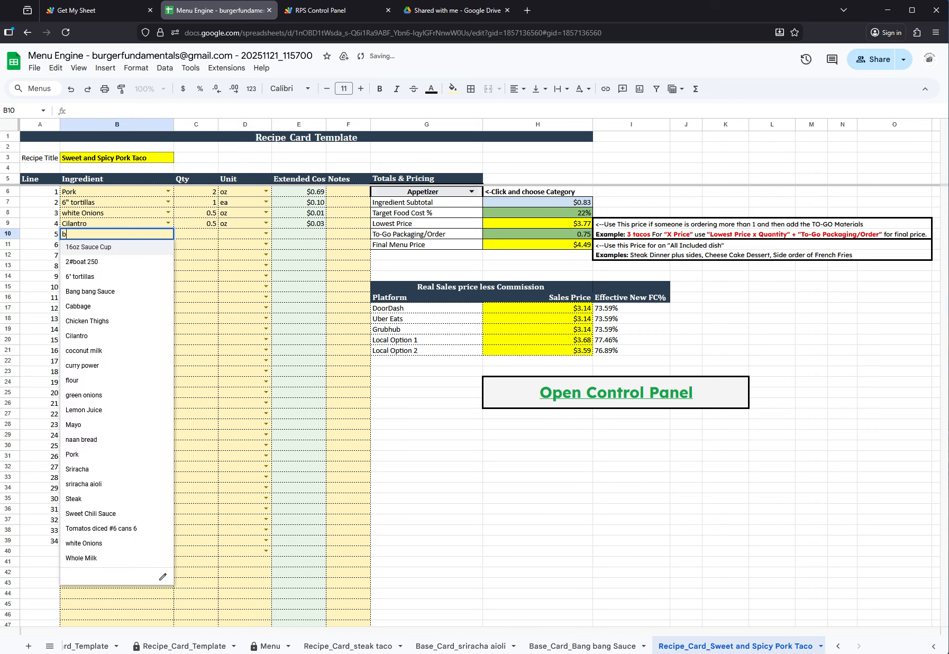
text(an)
click(140, 247)
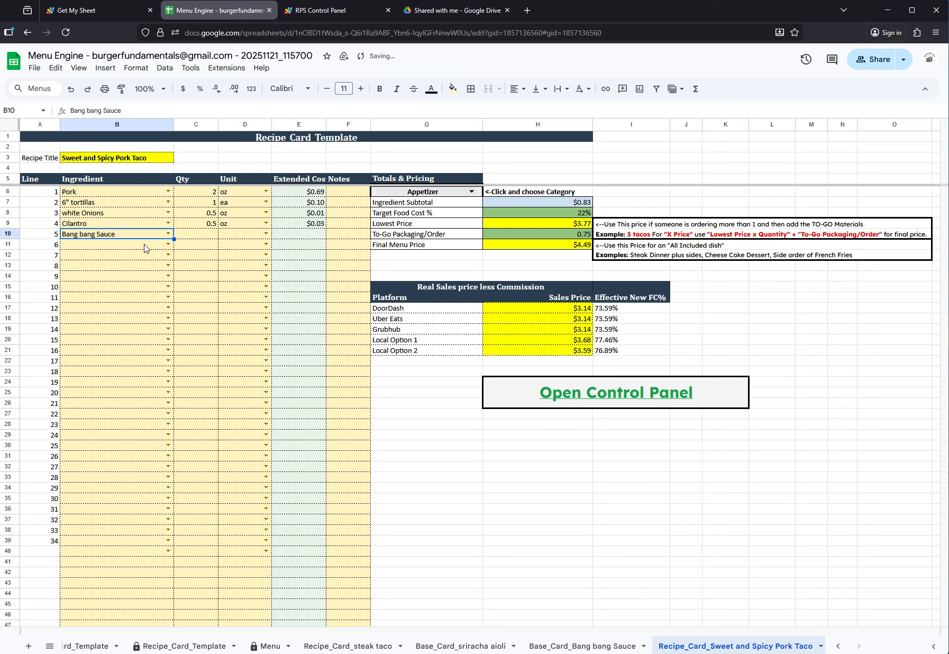
click(206, 236)
text(1)
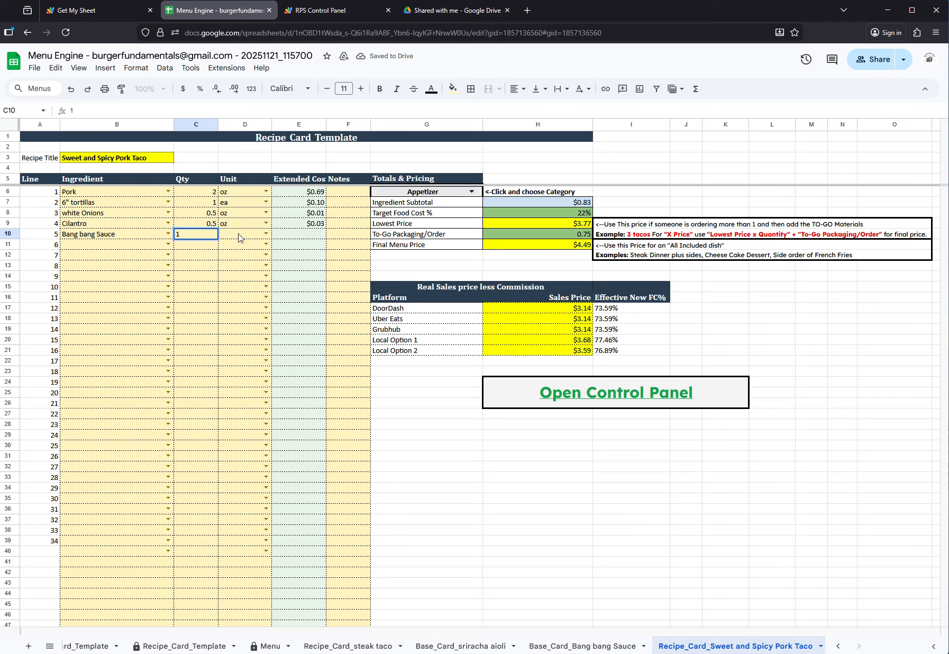
click(243, 236)
click(265, 234)
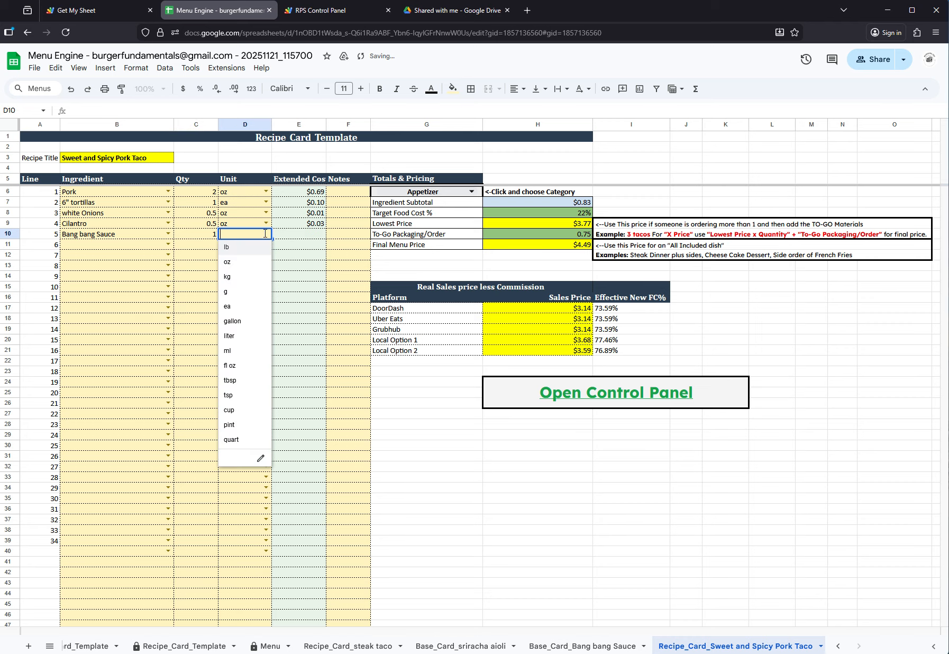
click(237, 366)
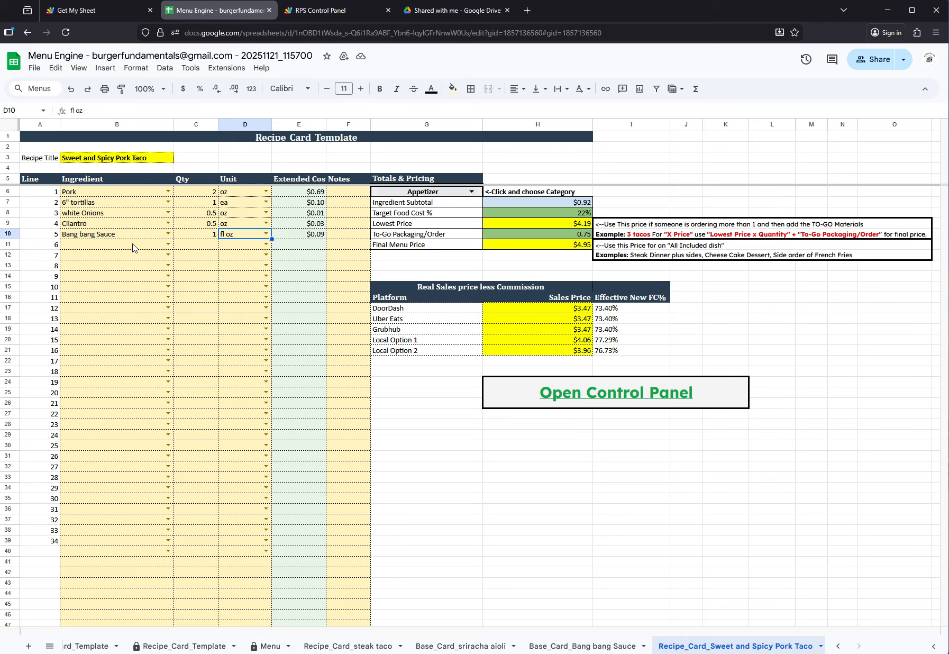
Add Sriracha as the sixth ingredient with quantity 0.5 and unit fl oz, and set the recipe card's category to Entree
click(168, 244)
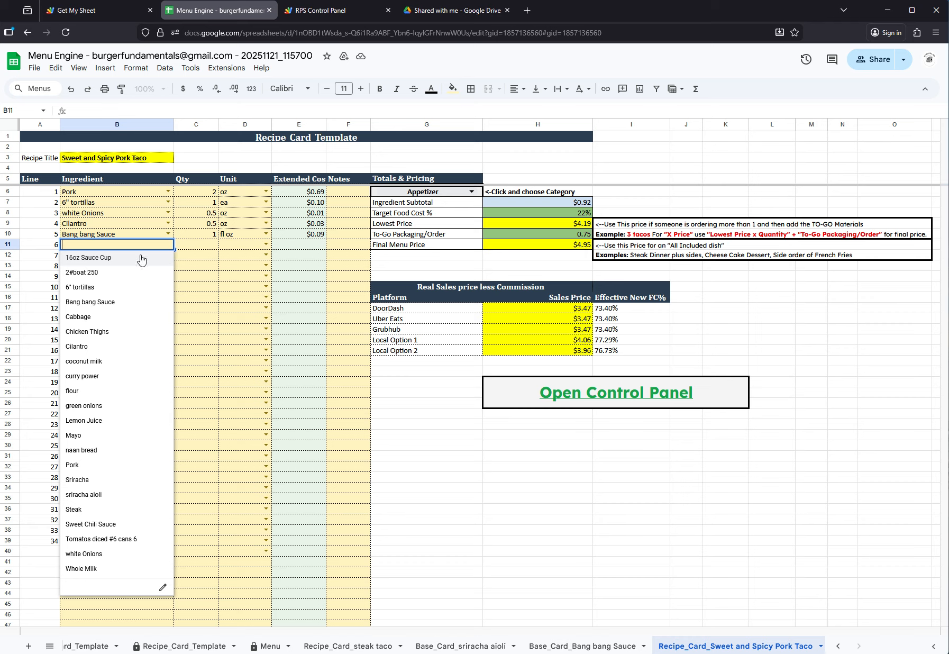
text(sr)
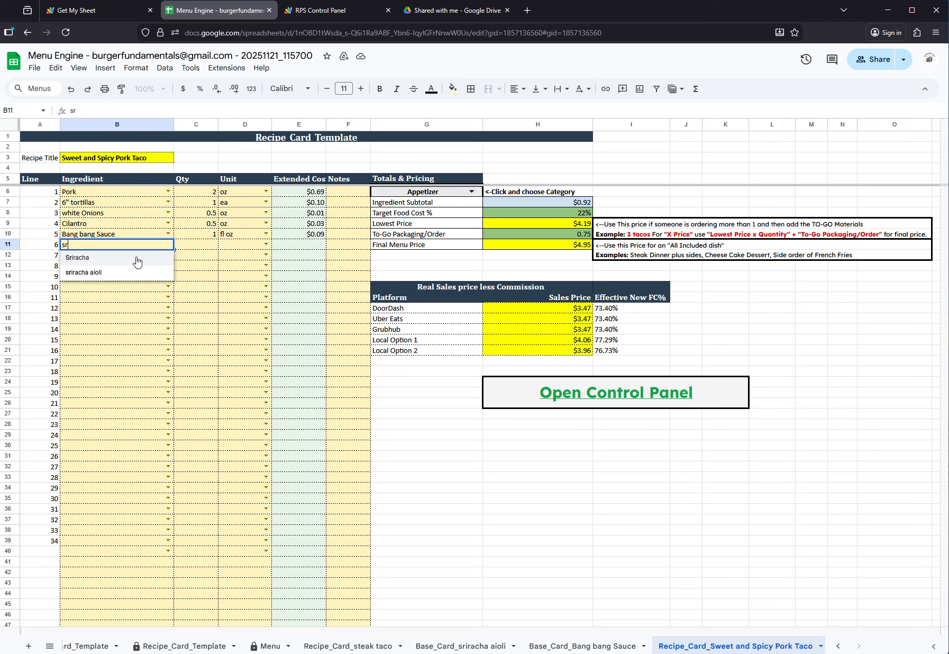
click(105, 259)
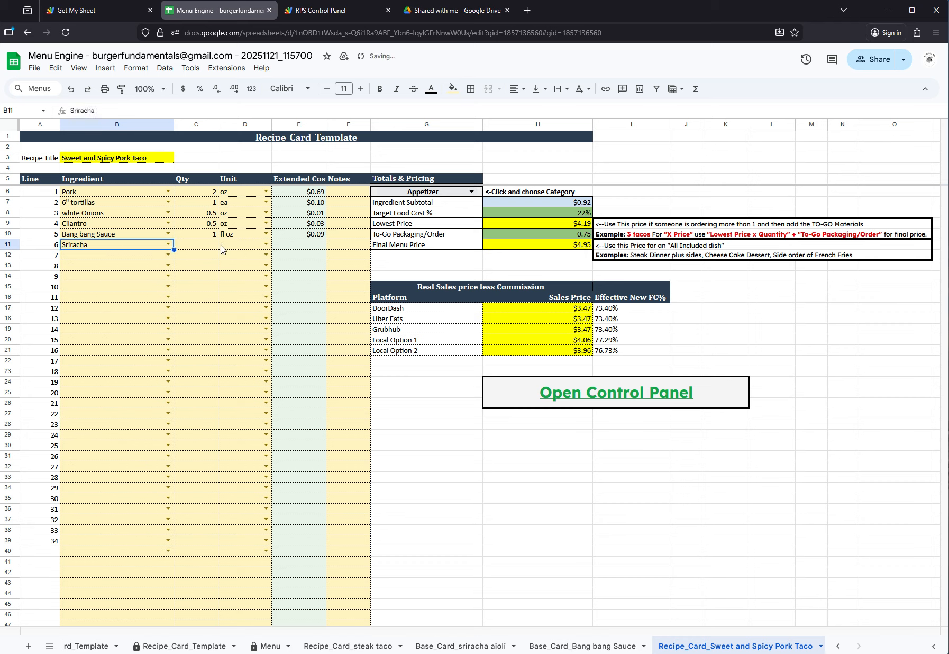
click(215, 246)
text(.5)
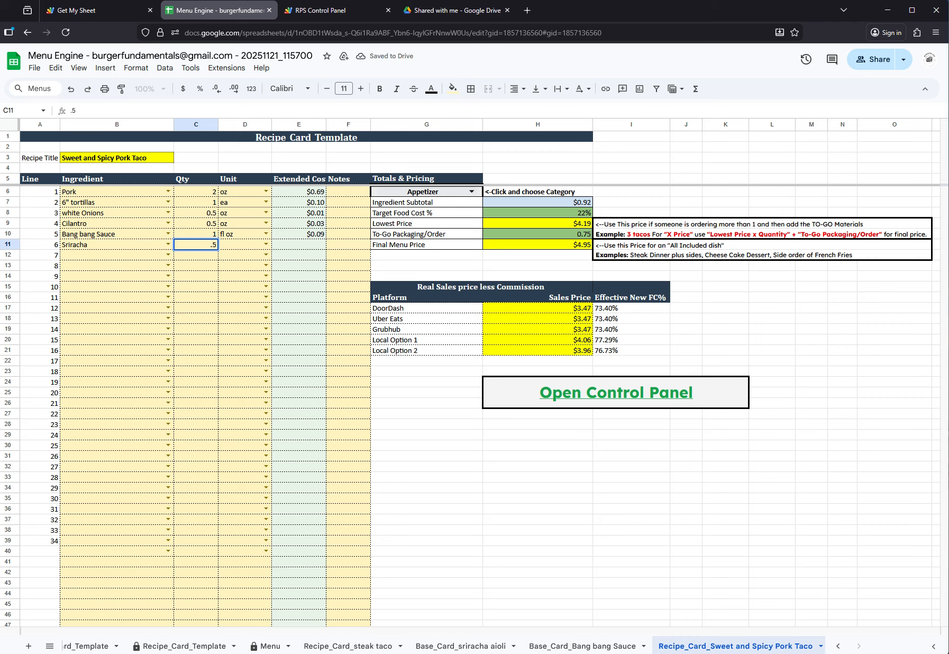
click(266, 244)
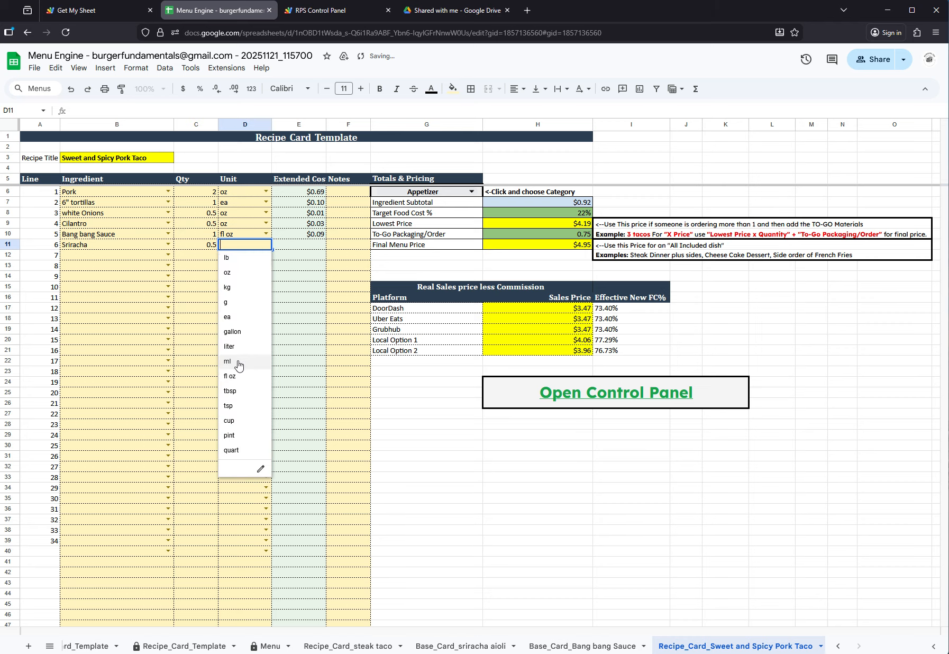
click(238, 376)
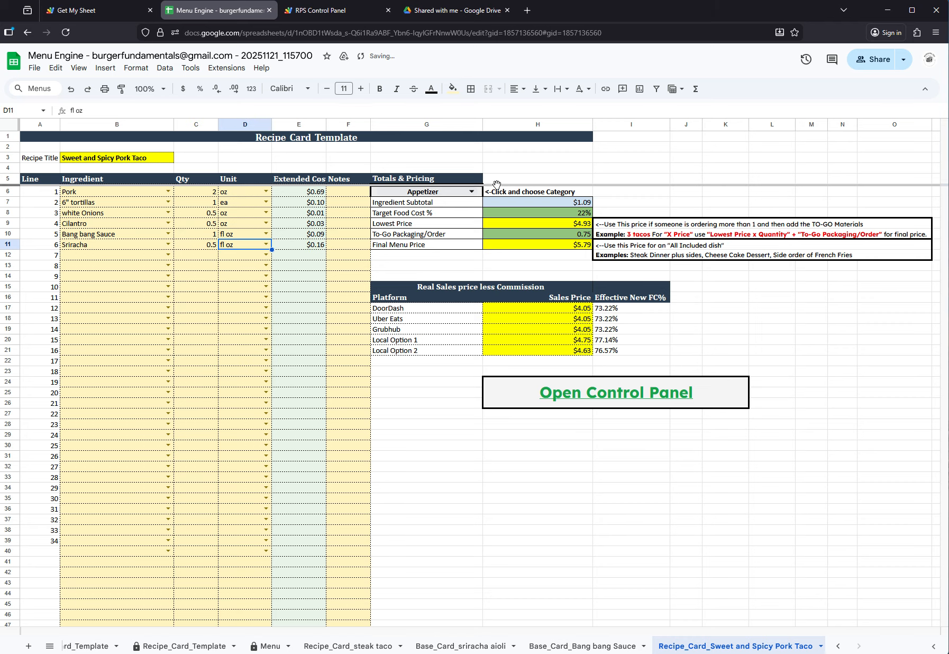
click(471, 192)
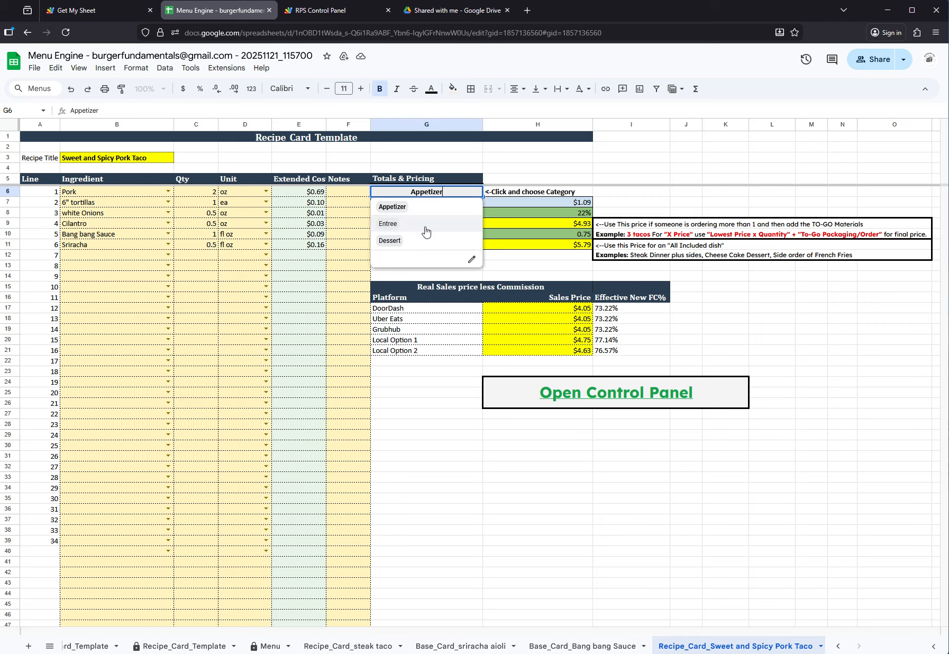
click(426, 224)
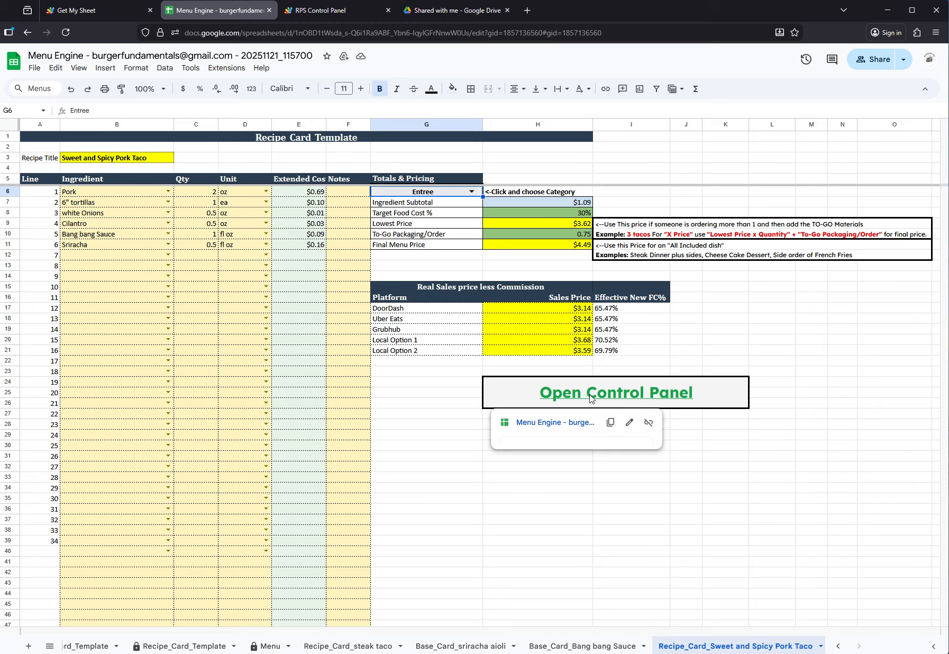
Rebuild the lists in the already open RPS Control Panel and review the workbook's Menu sheet
click(321, 10)
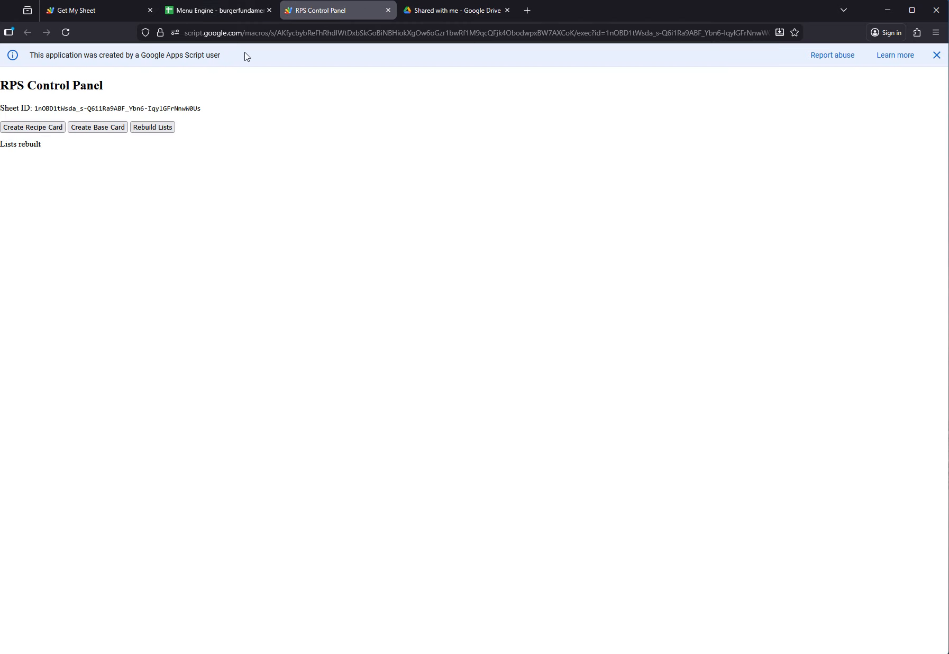
click(146, 128)
click(220, 10)
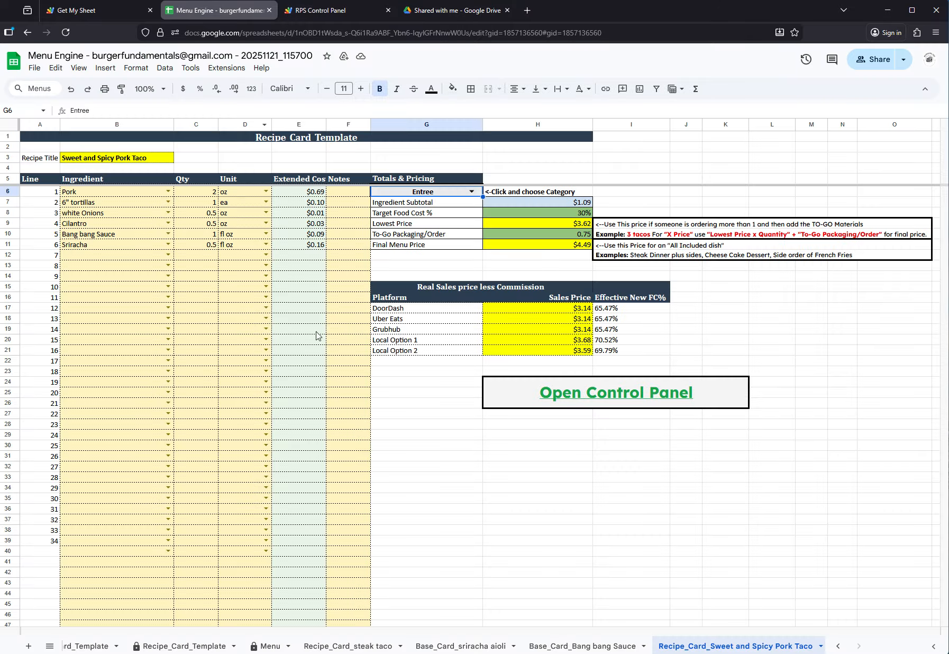
click(270, 646)
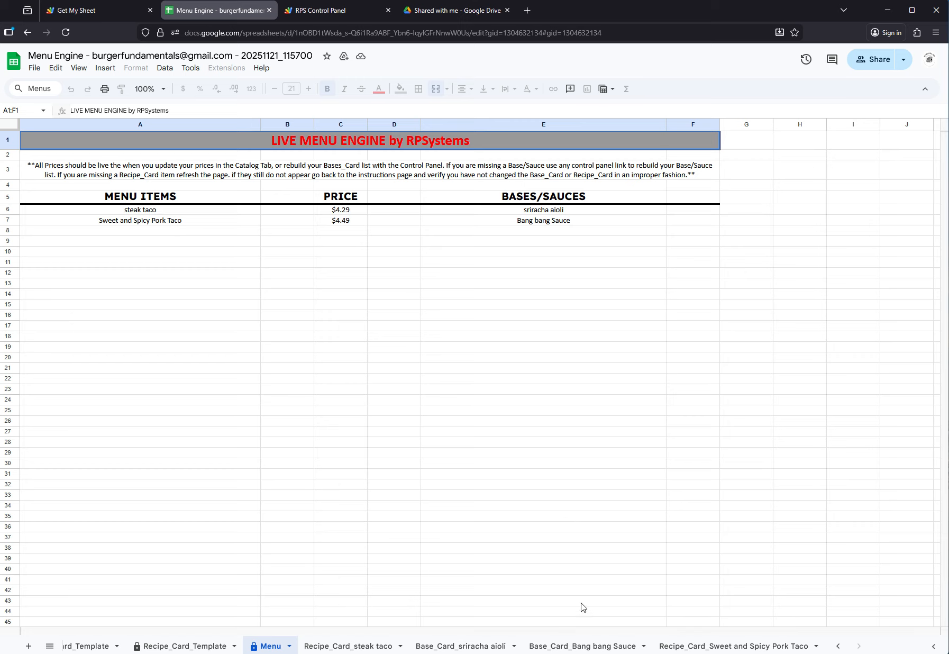
Delete the Recipe_Card_steak taco sheet from the workbook
right_click(379, 647)
click(337, 470)
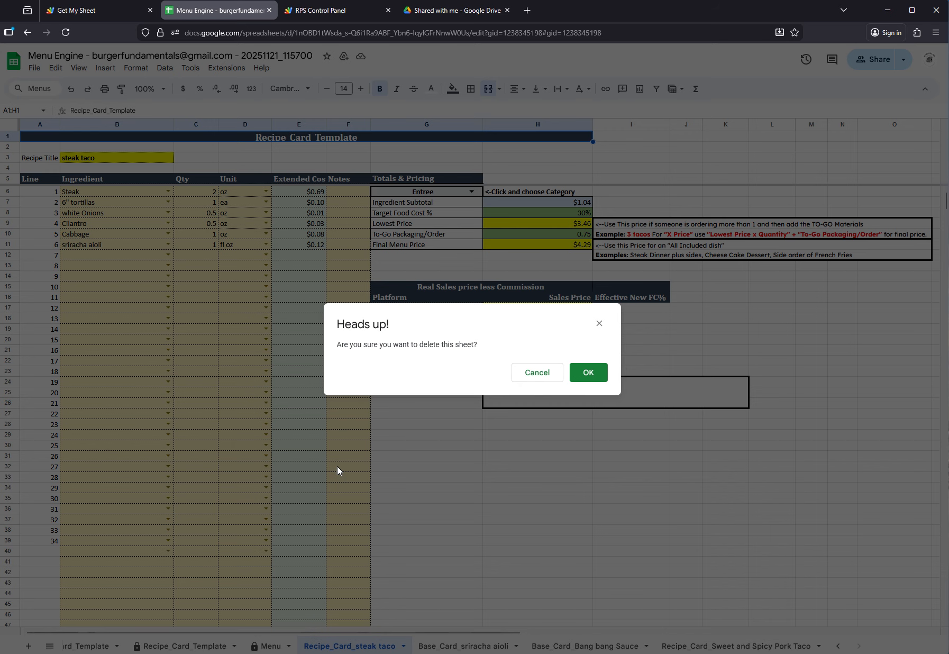
click(584, 373)
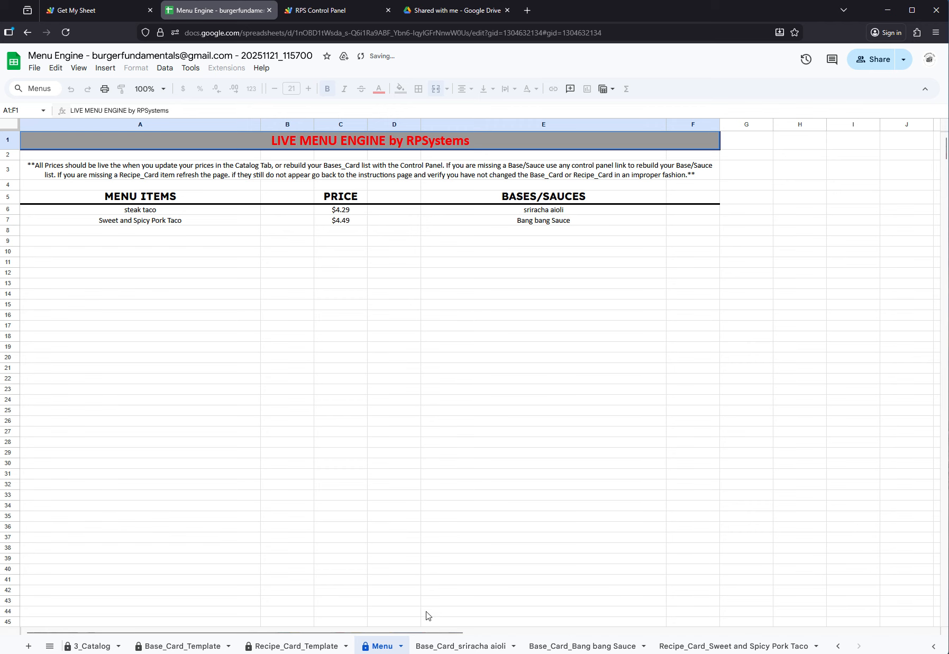
Delete the Base_Card_sriracha aioli sheet from the workbook
right_click(485, 645)
mouse_move(450, 530)
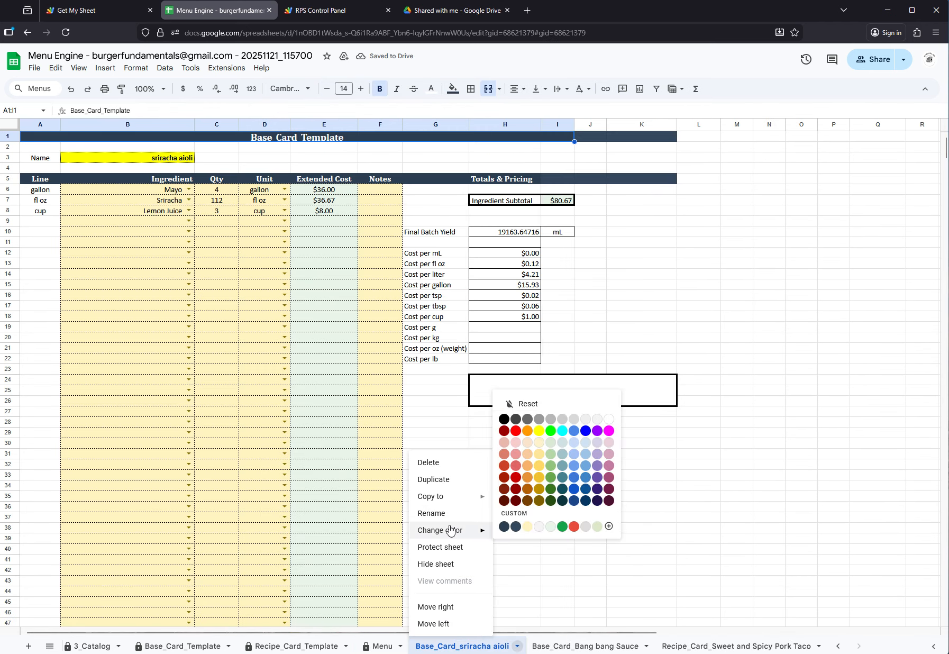
click(439, 464)
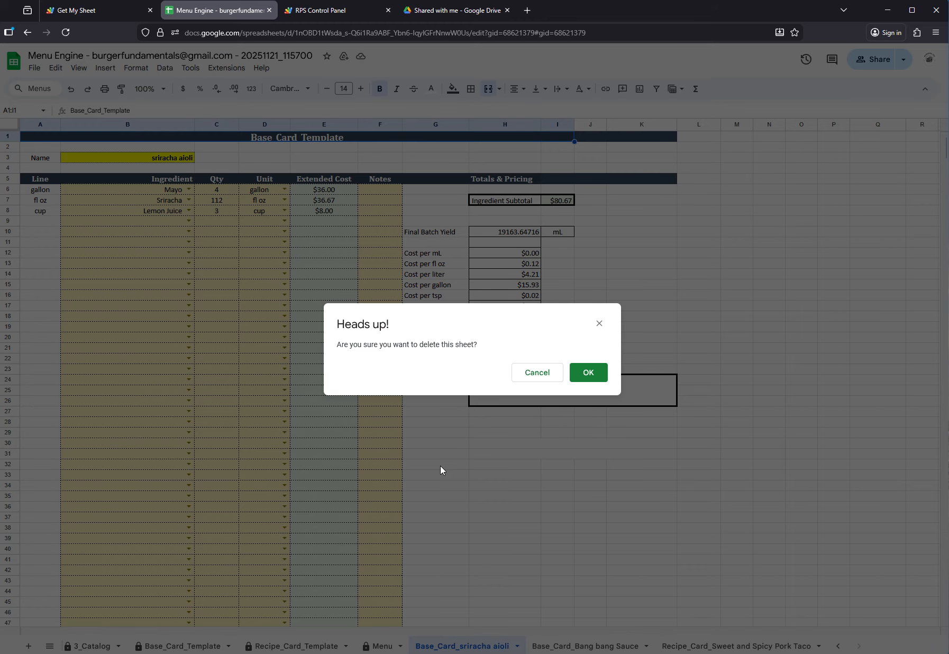
click(585, 383)
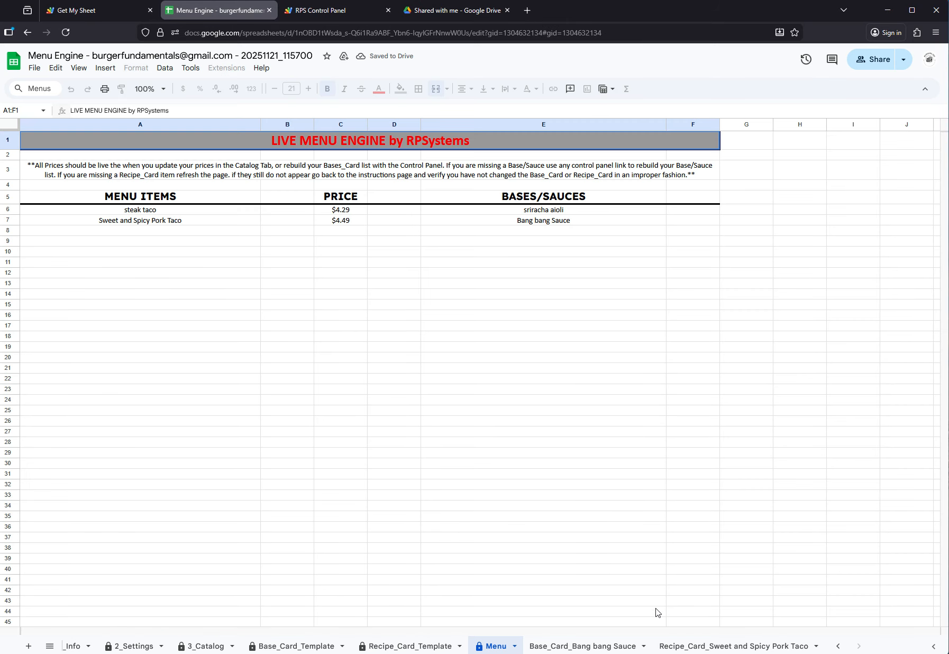
Rebuild the lists through the control panel linked on the Bang bang Sauce base card, and review the workbook's Menu and 3_Catalog sheets
click(590, 649)
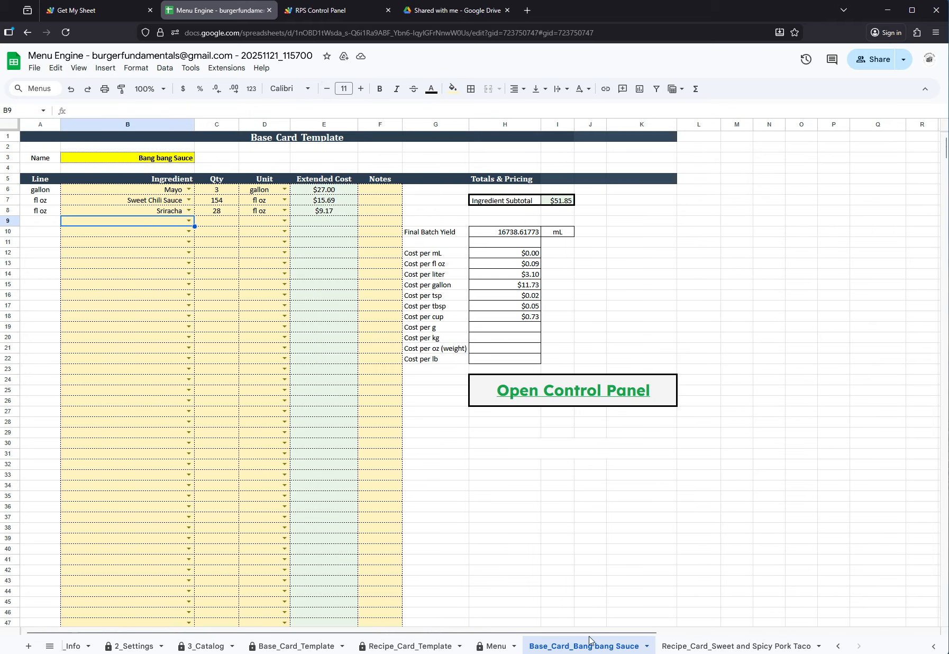
click(554, 399)
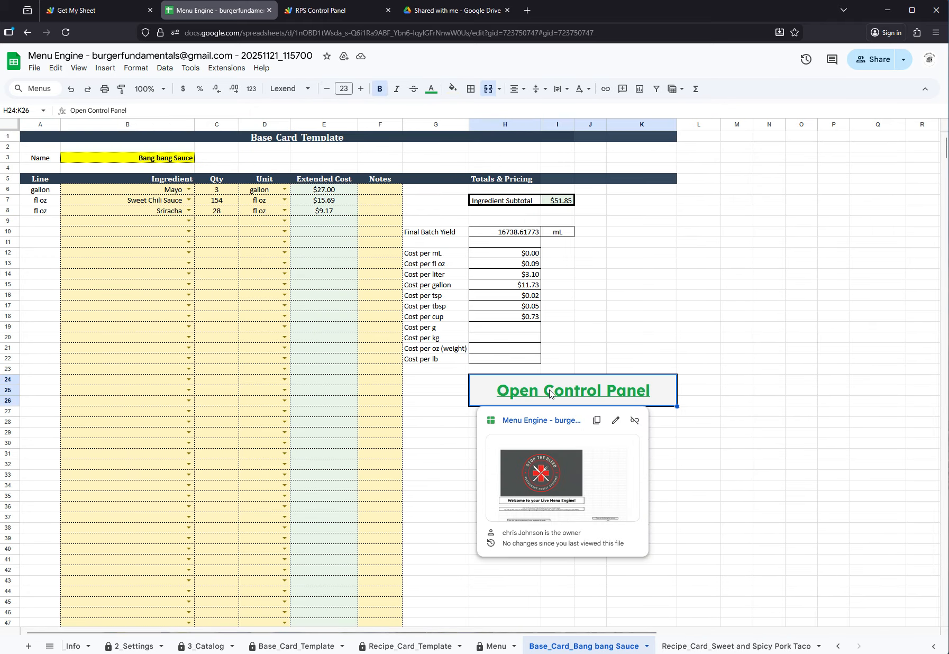
click(544, 463)
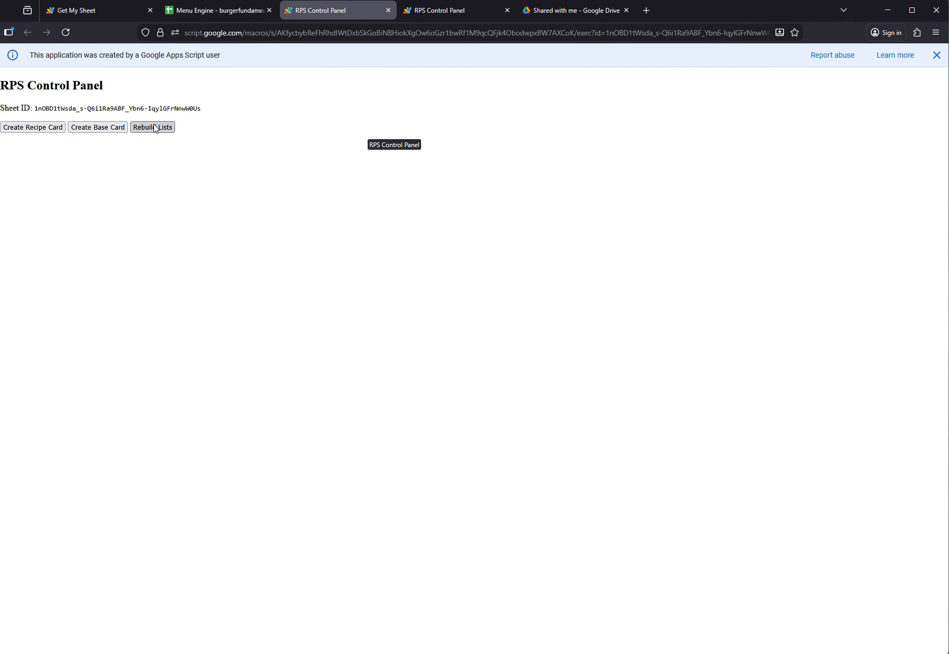
click(157, 128)
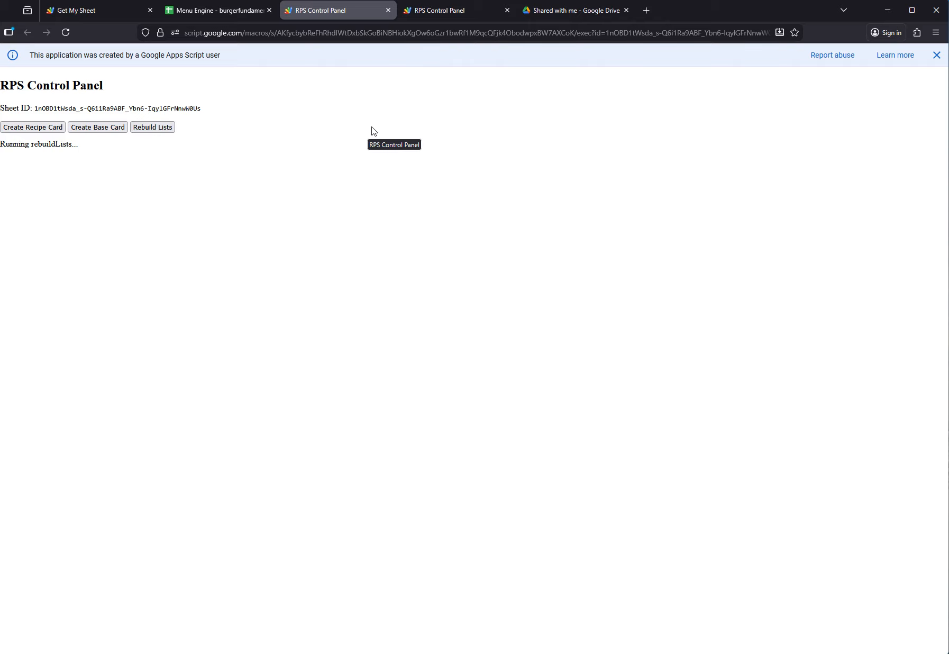
click(237, 9)
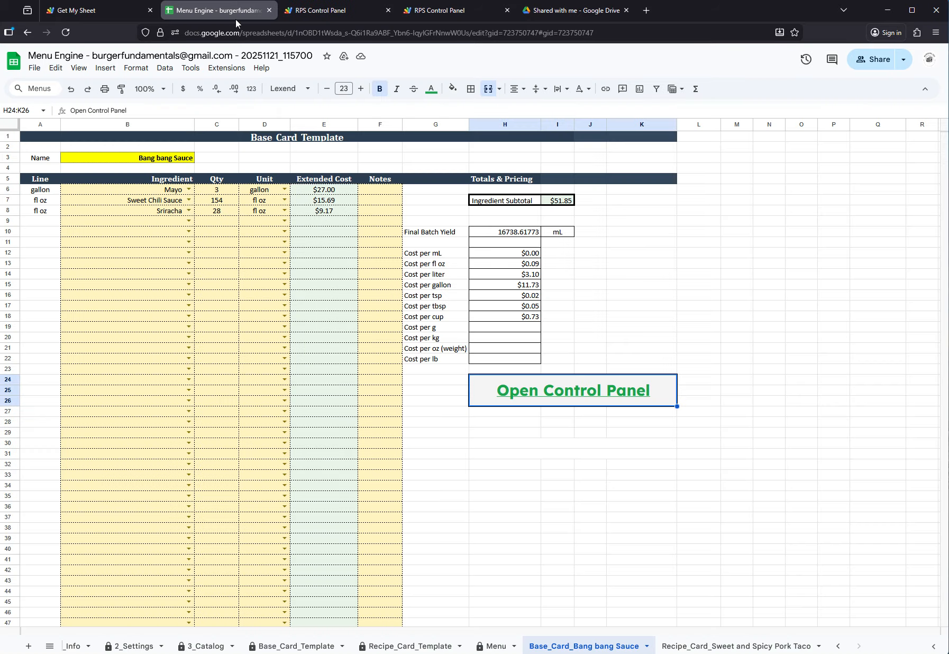
click(492, 645)
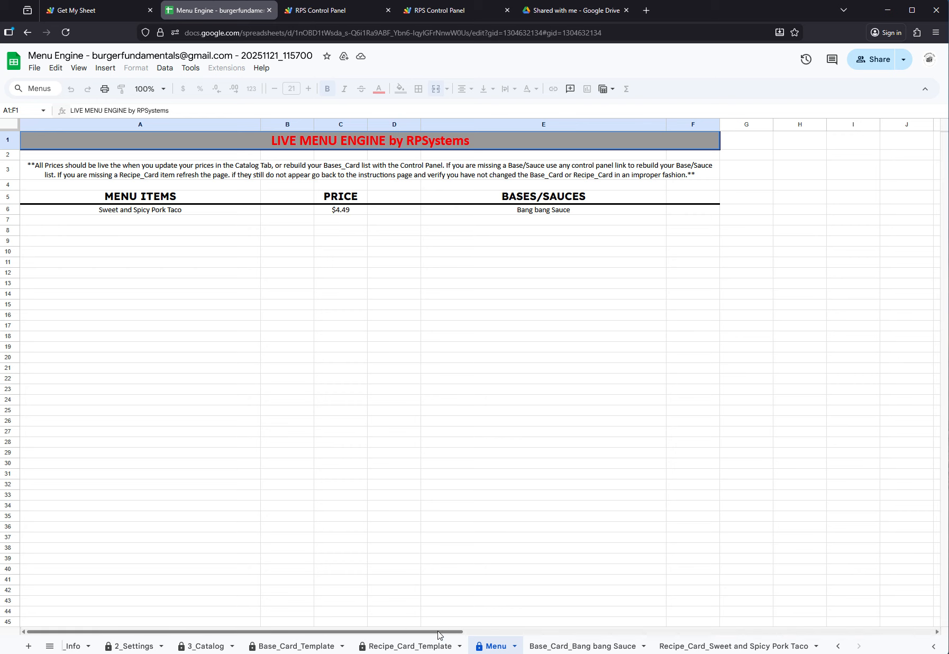
click(215, 646)
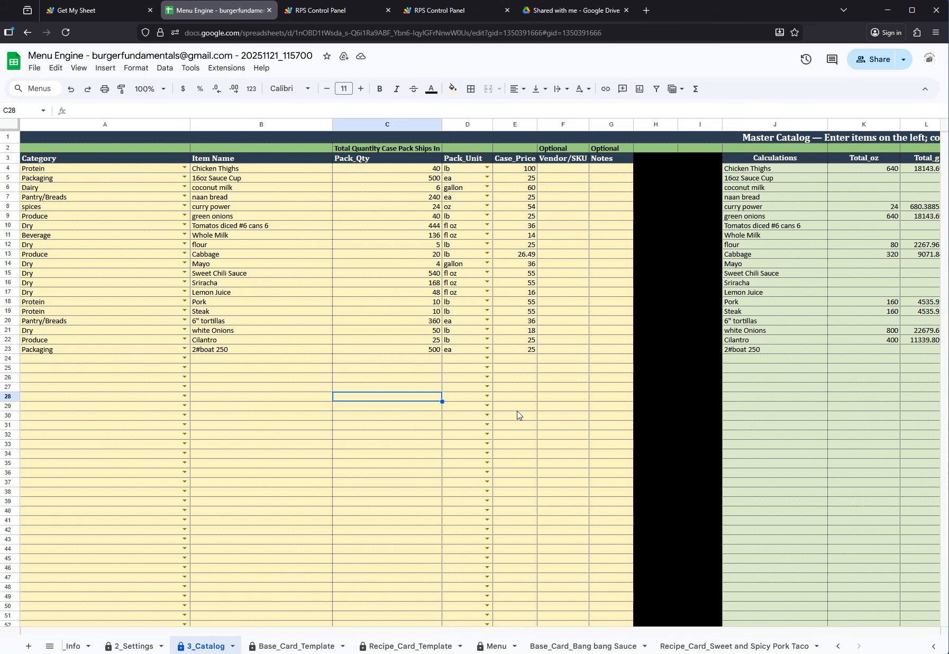
click(484, 641)
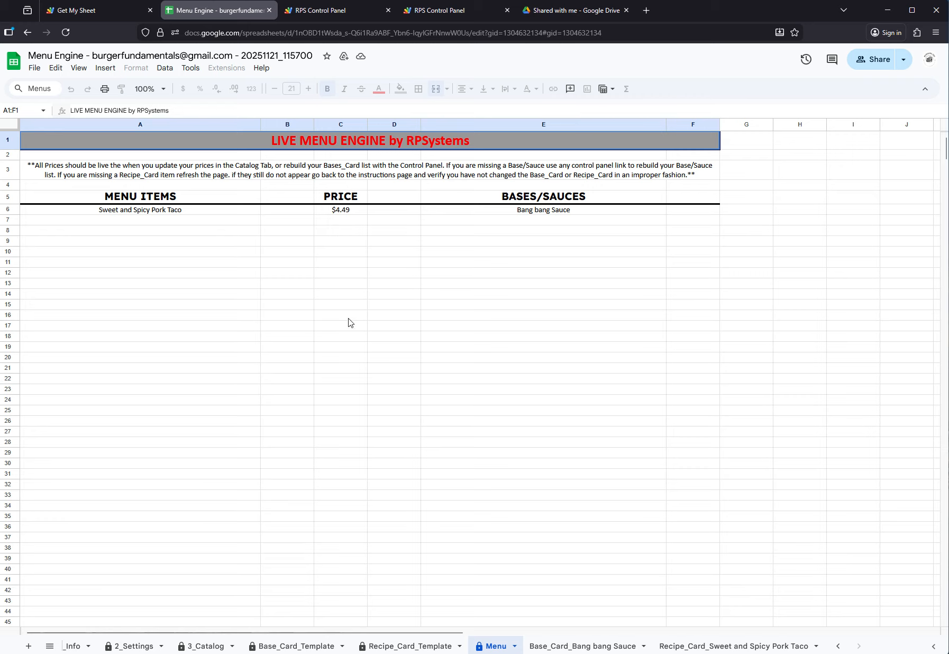